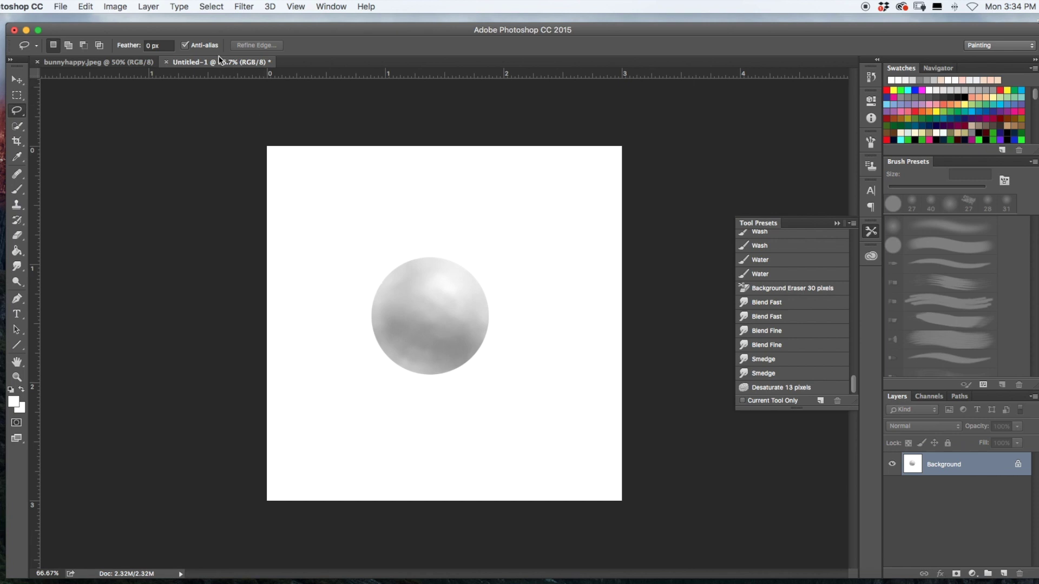
# Create a new white RGB document 7 by 7 inches at 300 pixels/inch.
pyautogui.click(61, 6)
pyautogui.click(65, 21)
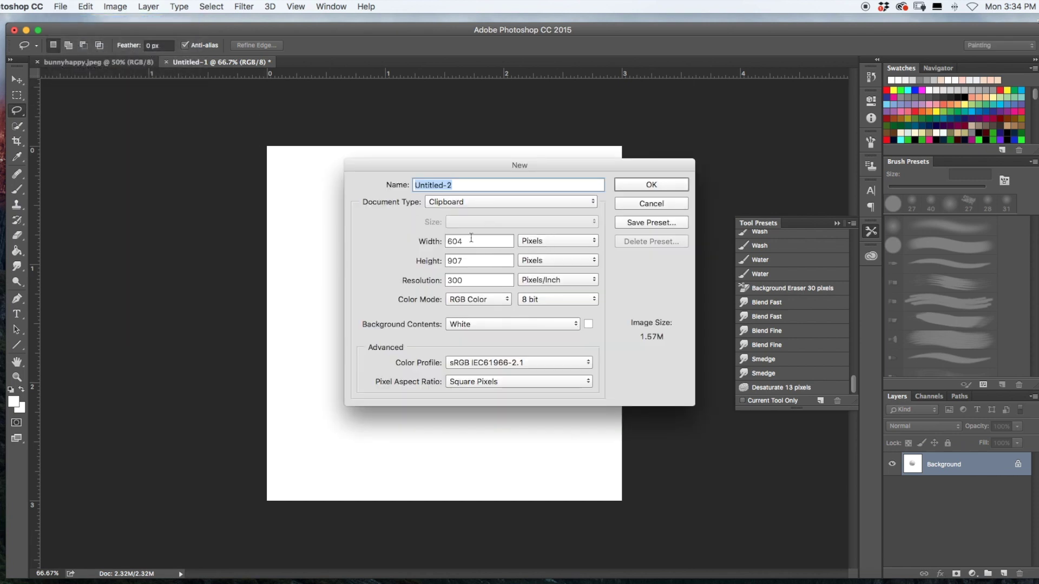
pyautogui.click(538, 241)
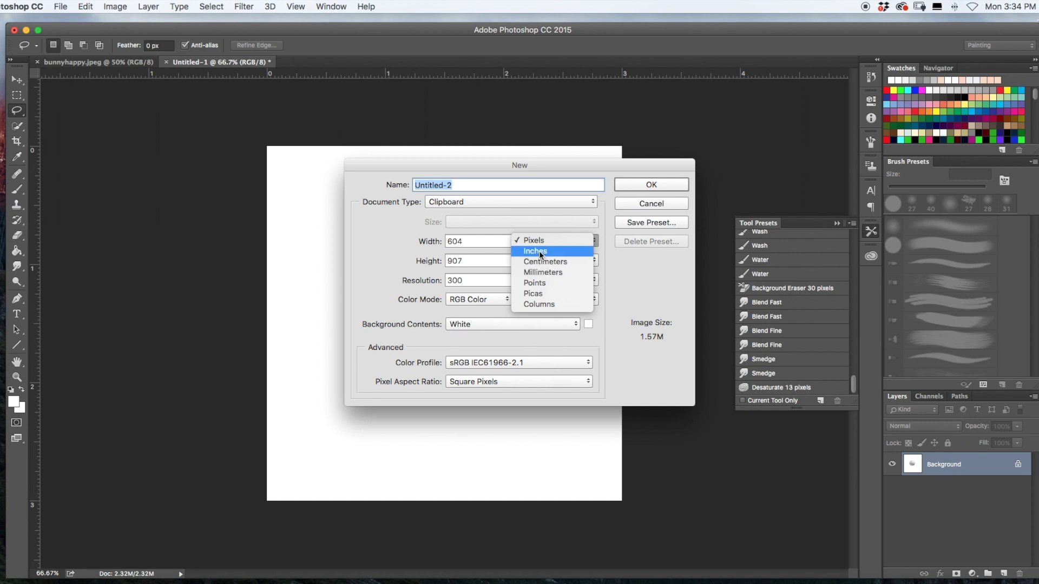
pyautogui.click(541, 252)
pyautogui.write('7')
pyautogui.press('Tab')
pyautogui.write('7')
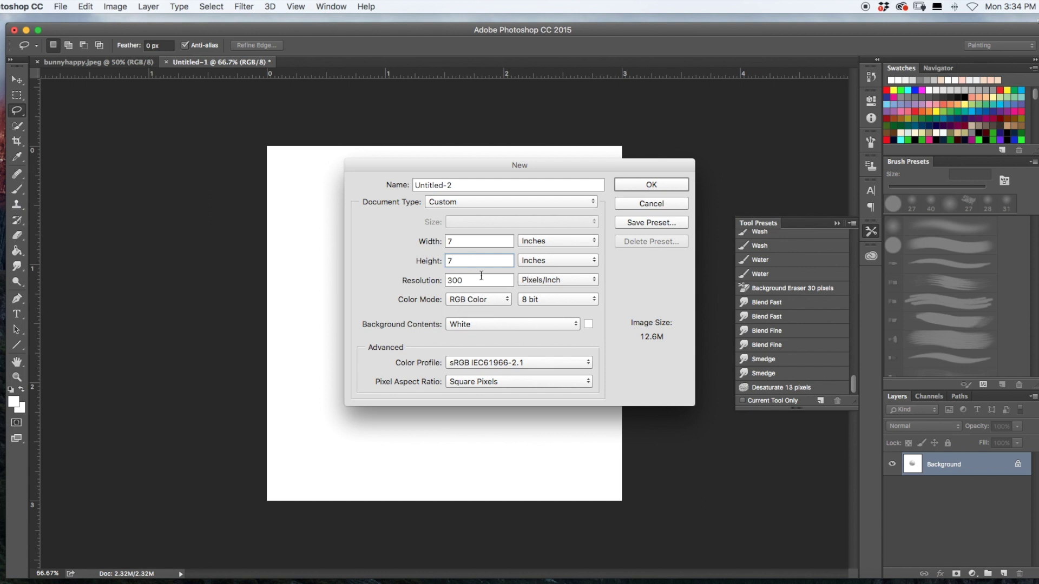
pyautogui.click(649, 186)
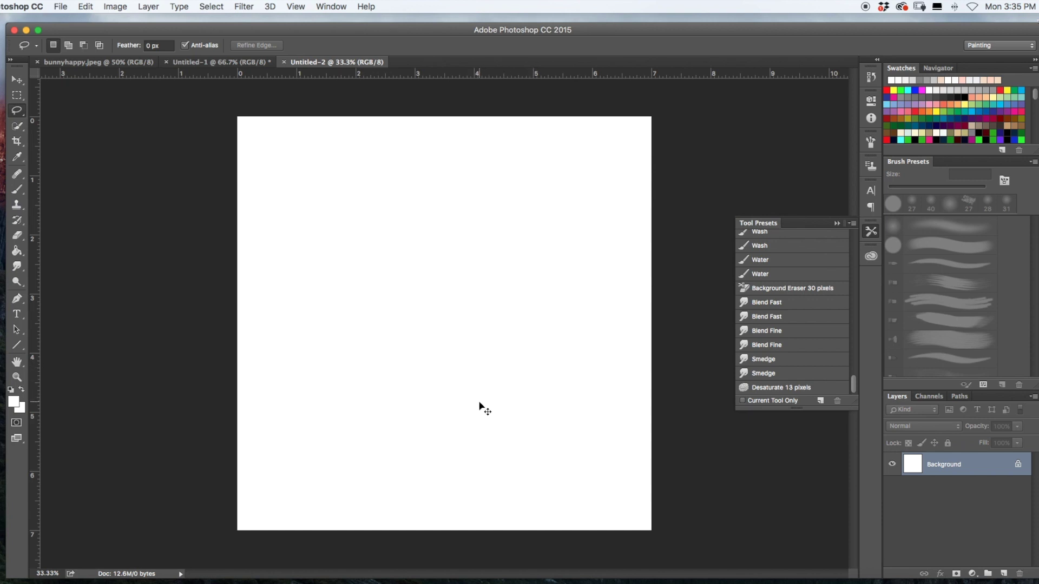
# Paste the copied bunny sketch and scale it up proportionally about its centre to about 204%.
pyautogui.press('super+v')
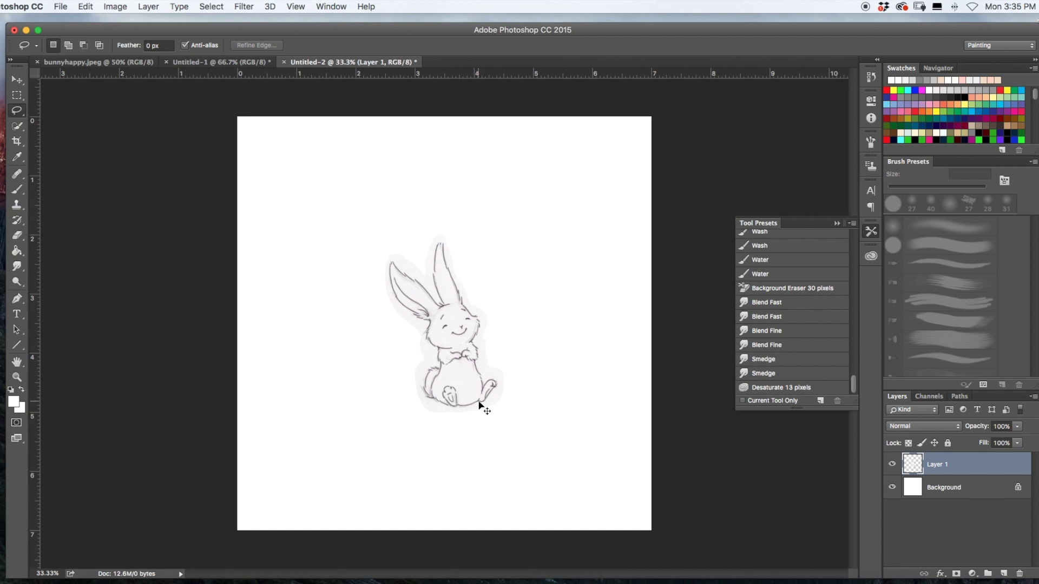
pyautogui.press('super+t')
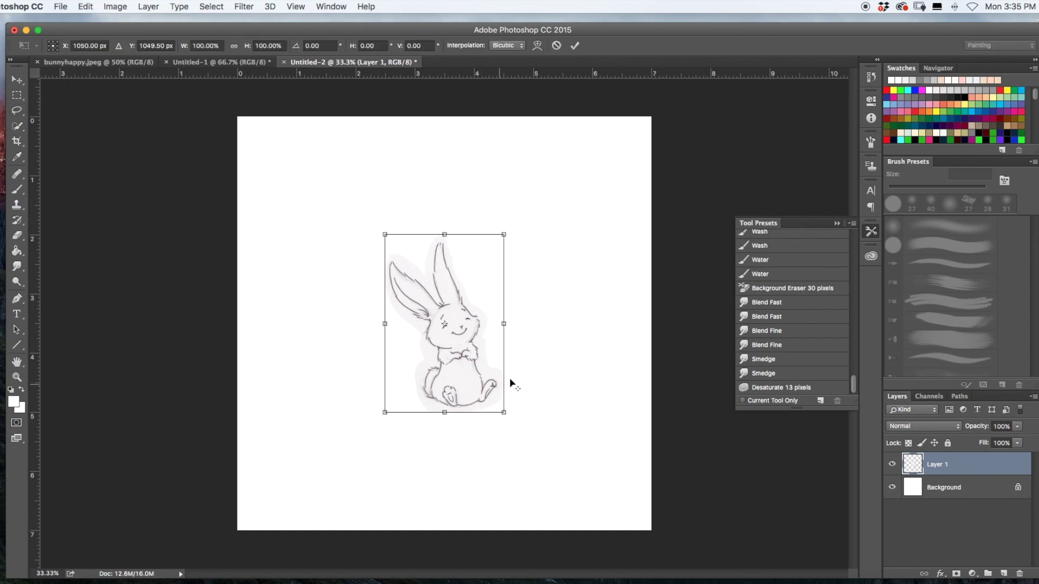
pyautogui.moveTo(506, 414); pyautogui.dragTo(598, 477)
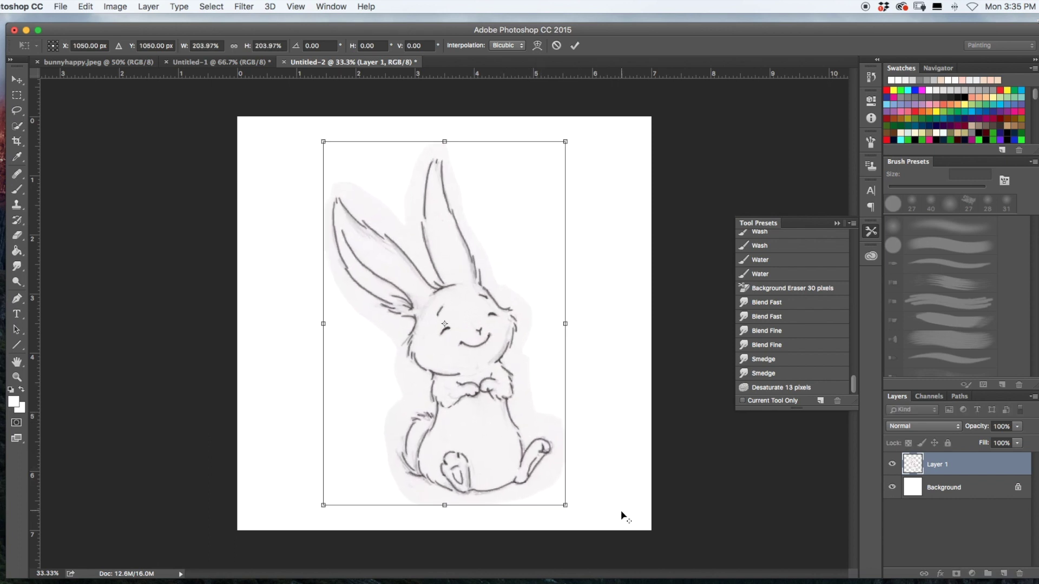
pyautogui.press('Return')
# Erase the gray paper halo around the bunny's outline with an 81 px Eraser at 100% opacity.
pyautogui.press('l')
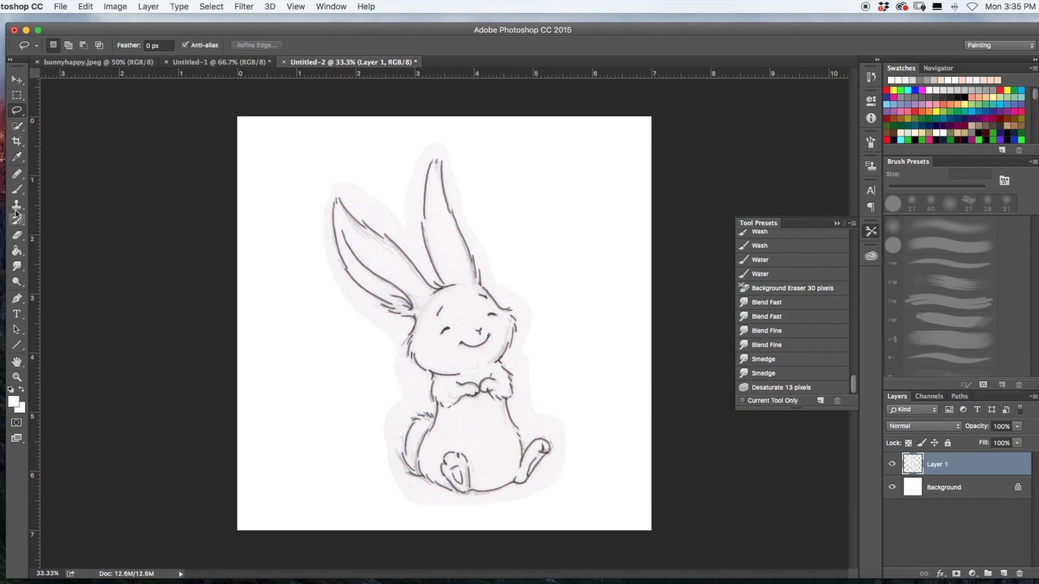
pyautogui.click(16, 235)
pyautogui.click(65, 42)
pyautogui.moveTo(98, 84); pyautogui.dragTo(106, 83)
pyautogui.click(325, 271)
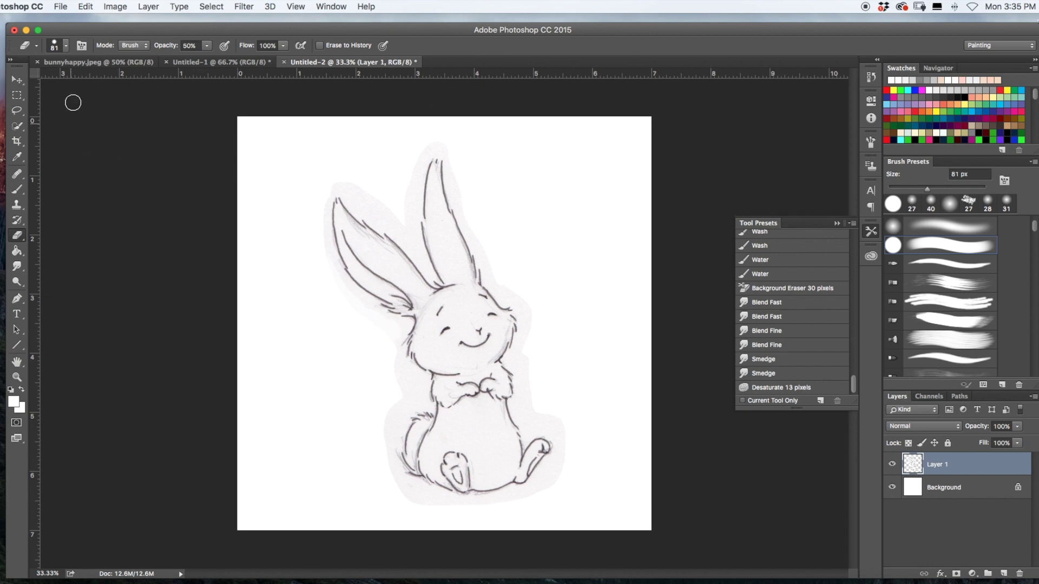
pyautogui.click(207, 46)
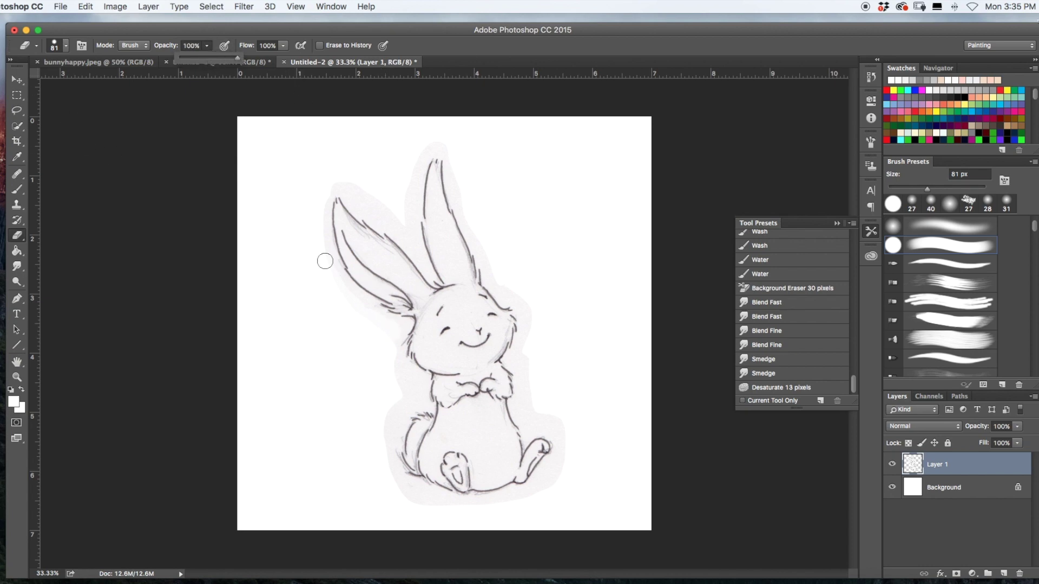
pyautogui.click(341, 293)
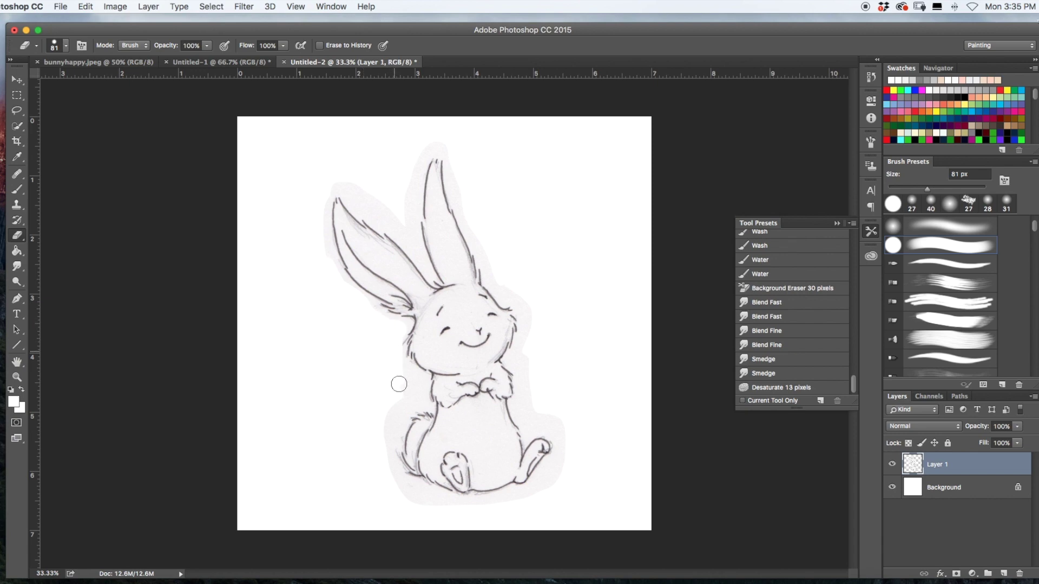
pyautogui.moveTo(419, 397)
pyautogui.mouseDown()
pyautogui.moveTo(400, 414)
pyautogui.moveTo(415, 403)
pyautogui.moveTo(387, 462)
pyautogui.moveTo(390, 439)
pyautogui.moveTo(392, 477)
pyautogui.moveTo(423, 508)
pyautogui.moveTo(412, 487)
pyautogui.moveTo(454, 516)
pyautogui.moveTo(454, 507)
pyautogui.moveTo(486, 509)
pyautogui.moveTo(460, 502)
pyautogui.moveTo(541, 492)
pyautogui.moveTo(562, 451)
pyautogui.moveTo(559, 439)
pyautogui.moveTo(557, 459)
pyautogui.moveTo(556, 415)
pyautogui.moveTo(564, 432)
pyautogui.moveTo(536, 427)
pyautogui.moveTo(521, 407)
pyautogui.moveTo(526, 415)
pyautogui.moveTo(534, 394)
pyautogui.moveTo(526, 396)
pyautogui.moveTo(517, 366)
pyautogui.moveTo(525, 302)
pyautogui.moveTo(497, 272)
pyautogui.moveTo(500, 286)
pyautogui.moveTo(515, 297)
pyautogui.moveTo(447, 150)
pyautogui.moveTo(416, 154)
pyautogui.moveTo(405, 213)
pyautogui.moveTo(384, 201)
pyautogui.moveTo(384, 211)
pyautogui.moveTo(367, 209)
pyautogui.moveTo(339, 173)
pyautogui.moveTo(320, 216)
pyautogui.moveTo(323, 262)
pyautogui.moveTo(348, 294)
pyautogui.moveTo(399, 227)
pyautogui.moveTo(406, 232)
pyautogui.moveTo(364, 201)
pyautogui.moveTo(408, 232)
pyautogui.moveTo(414, 172)
pyautogui.moveTo(467, 206)
pyautogui.mouseUp()
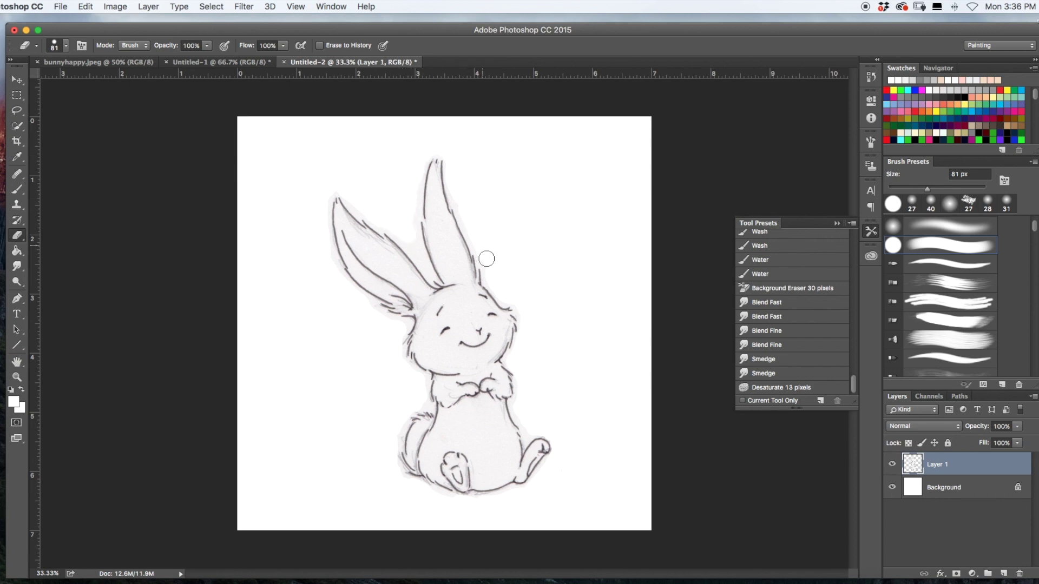
# Reduce the Eraser to 41 px and erase patches of gray inside the bunny's ear, face, chest and belly.
pyautogui.click(57, 45)
pyautogui.moveTo(103, 80); pyautogui.dragTo(86, 83)
pyautogui.moveTo(426, 306); pyautogui.dragTo(423, 301)
pyautogui.moveTo(363, 232)
pyautogui.mouseDown()
pyautogui.moveTo(382, 249)
pyautogui.moveTo(352, 225)
pyautogui.moveTo(371, 248)
pyautogui.mouseUp()
pyautogui.moveTo(466, 367)
pyautogui.mouseDown()
pyautogui.moveTo(479, 376)
pyautogui.moveTo(450, 395)
pyautogui.mouseUp()
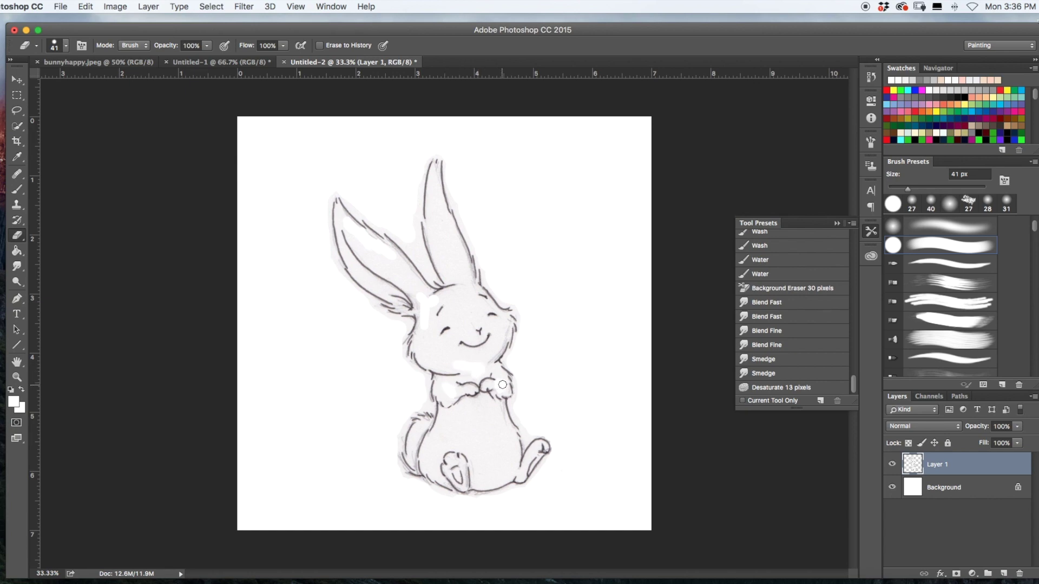
pyautogui.moveTo(470, 358); pyautogui.dragTo(506, 327)
pyautogui.moveTo(459, 294); pyautogui.dragTo(466, 278)
pyautogui.moveTo(478, 460); pyautogui.dragTo(476, 475)
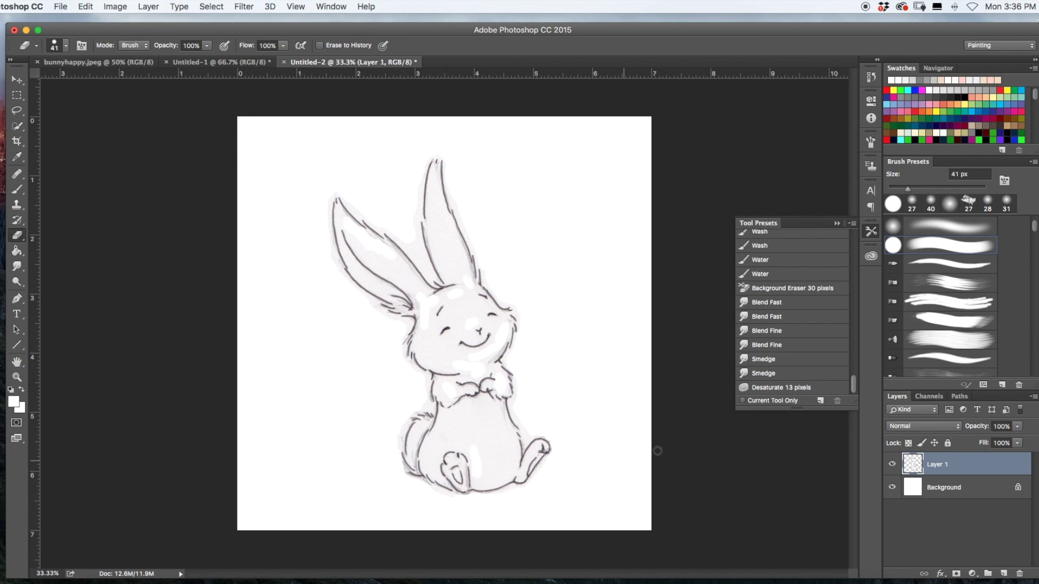
# Apply Levels to the sketch layer, sampling the gray paper tone on the bunny's forehead as the white point.
pyautogui.press('super+l')
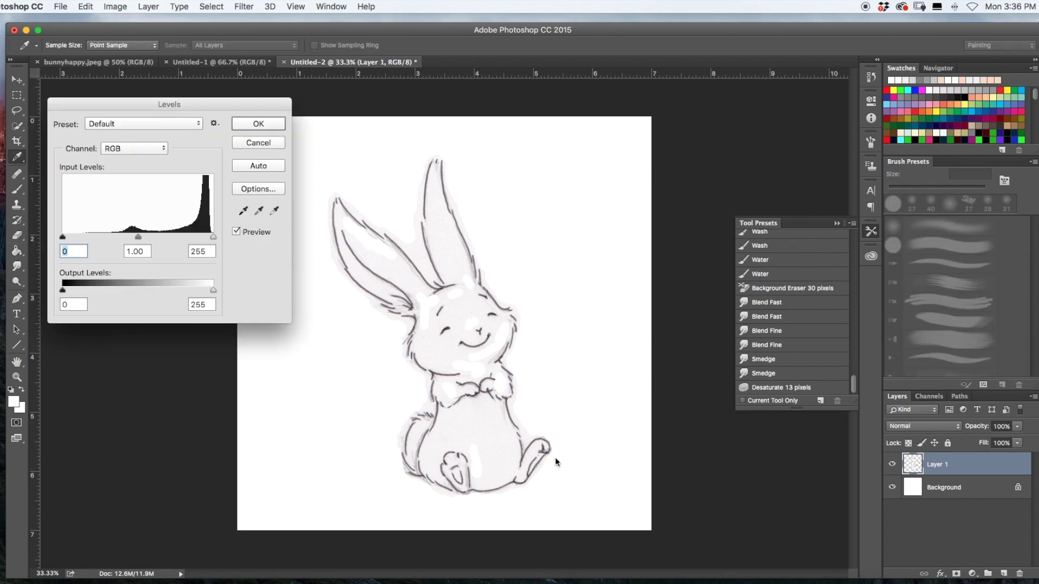
pyautogui.click(275, 211)
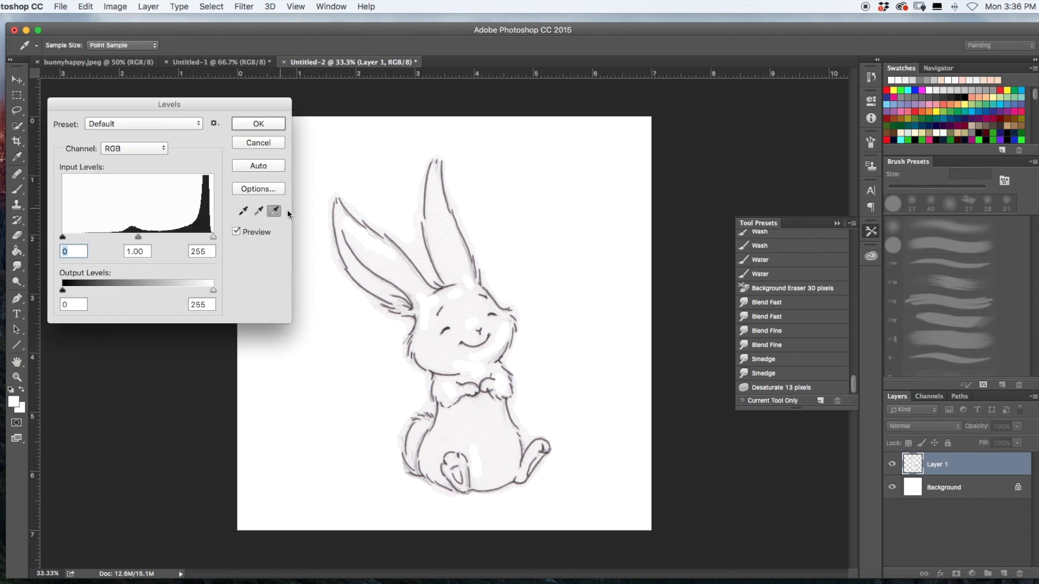
pyautogui.click(474, 302)
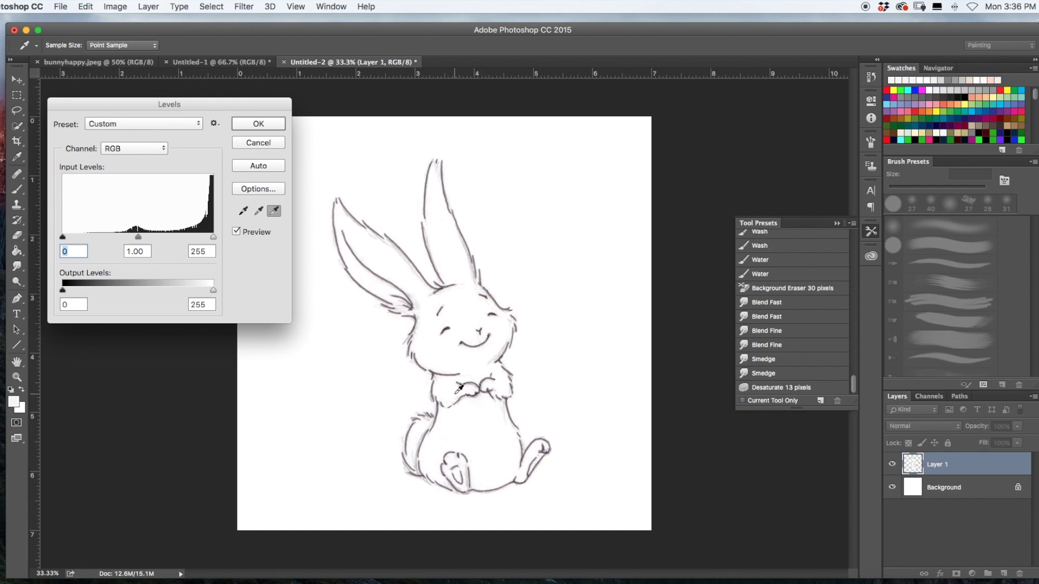
pyautogui.click(258, 124)
# Erase leftover smudges in and around the bunny's lines, reducing the Eraser to 23 px for the ear.
pyautogui.press('e')
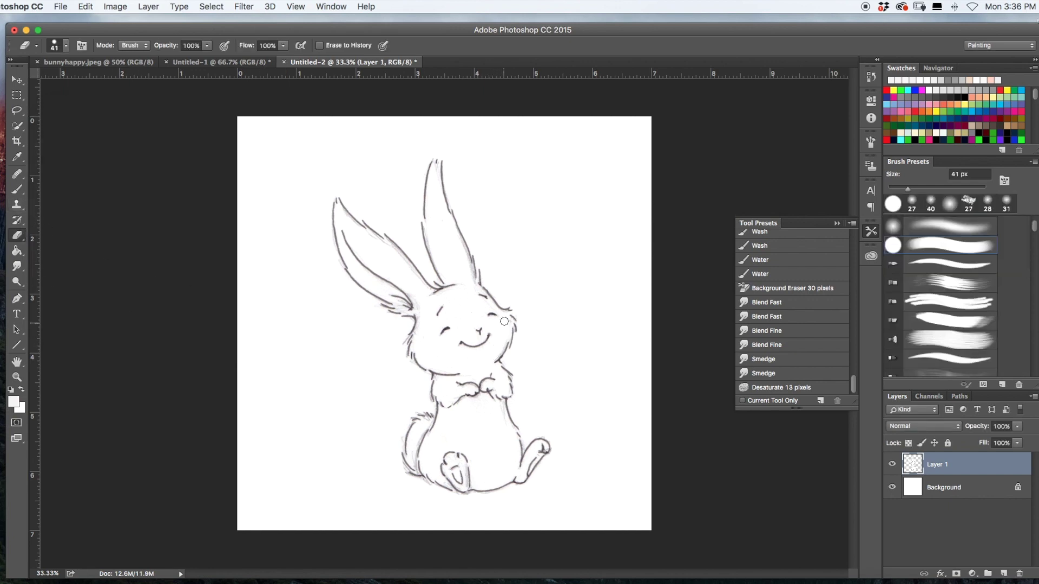
pyautogui.press('super+plus')
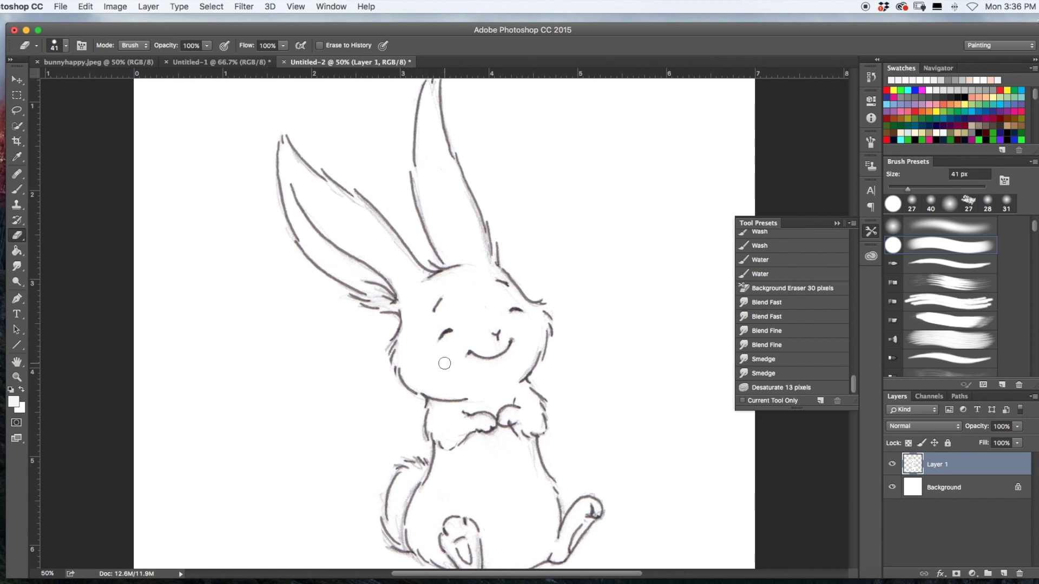
pyautogui.press('super+z')
pyautogui.press('super+z')
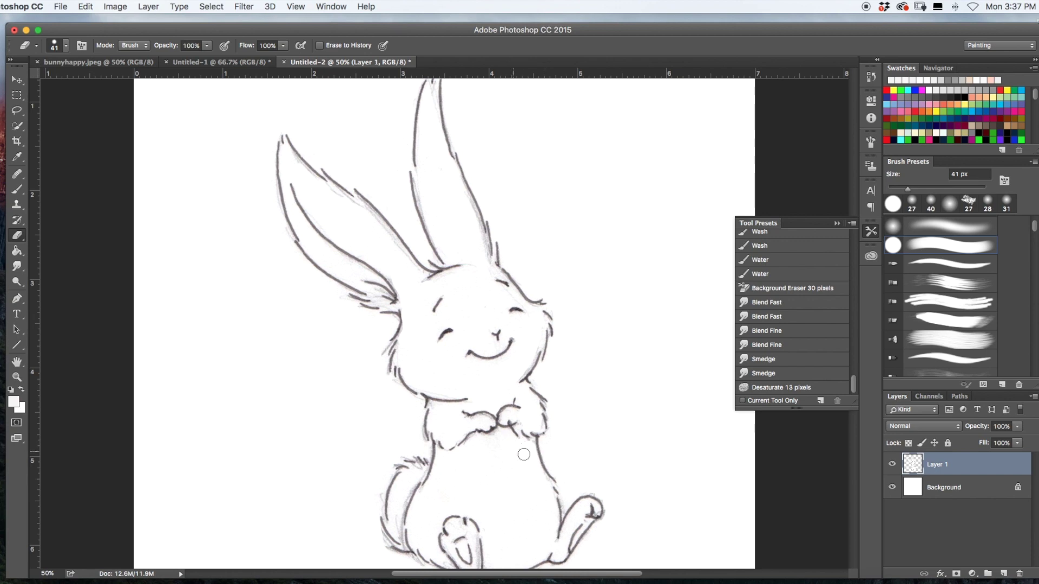
pyautogui.click(66, 46)
pyautogui.moveTo(89, 81); pyautogui.dragTo(81, 82)
pyautogui.click(314, 189)
# Move the bunny sketch slightly to the left on the canvas.
pyautogui.press('super+minus')
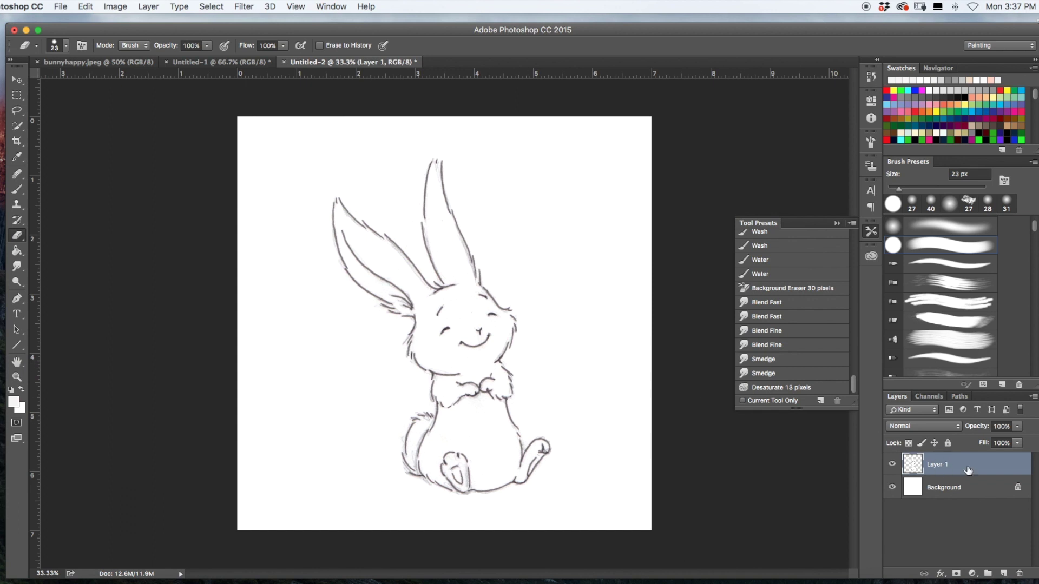
pyautogui.press('v')
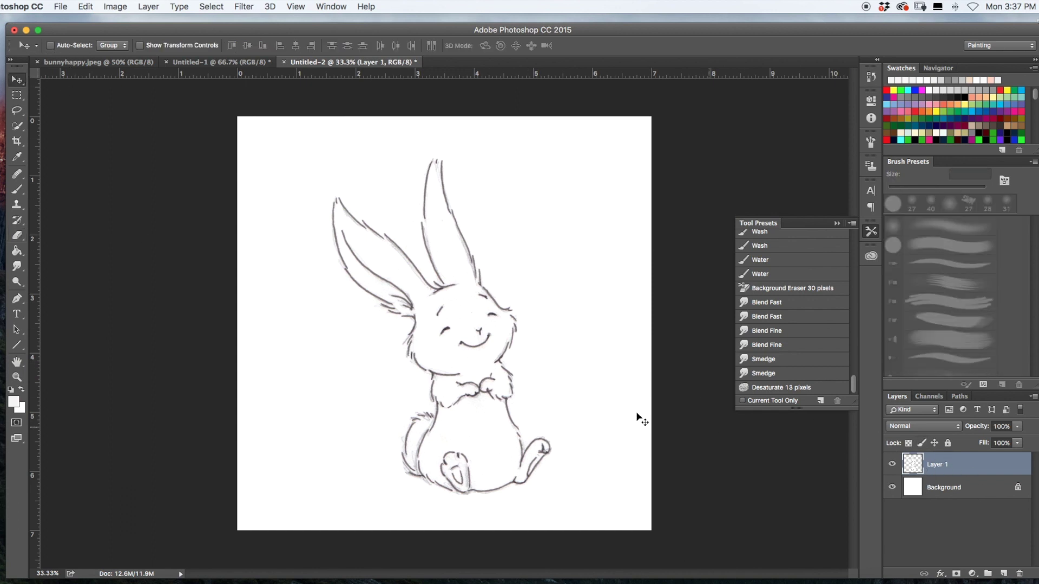
pyautogui.moveTo(454, 369); pyautogui.dragTo(442, 368)
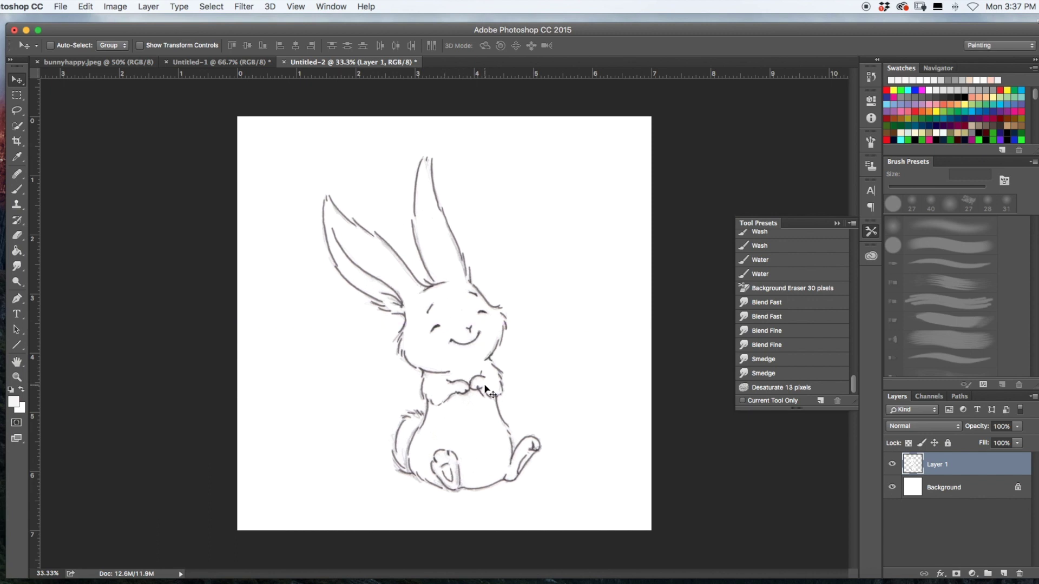
# Rename the sketch layer "drawing" and set its blend mode to Multiply.
pyautogui.doubleClick(937, 465)
pyautogui.write('drawing')
pyautogui.press('Return')
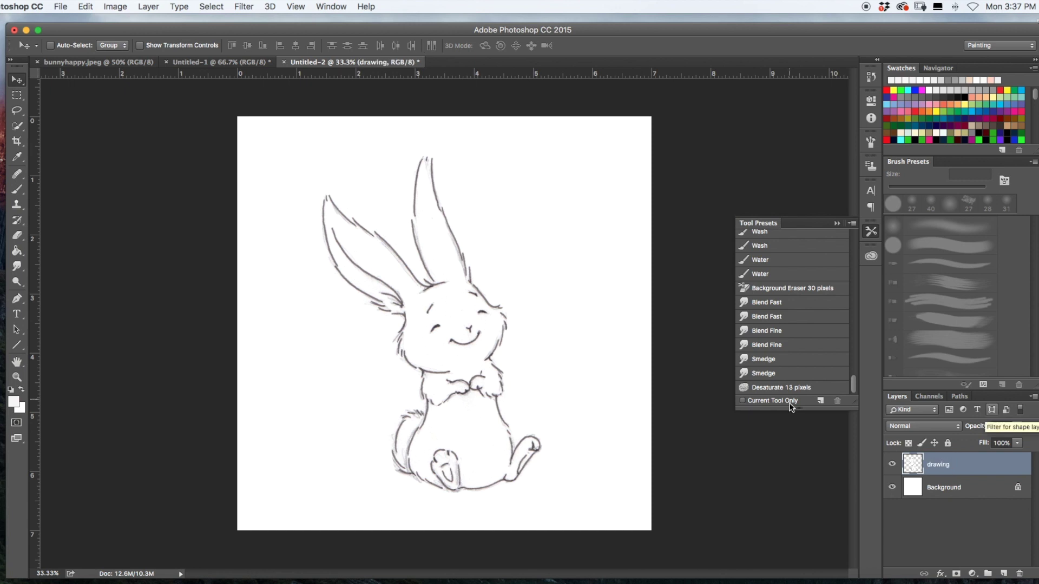
pyautogui.click(923, 426)
pyautogui.click(900, 459)
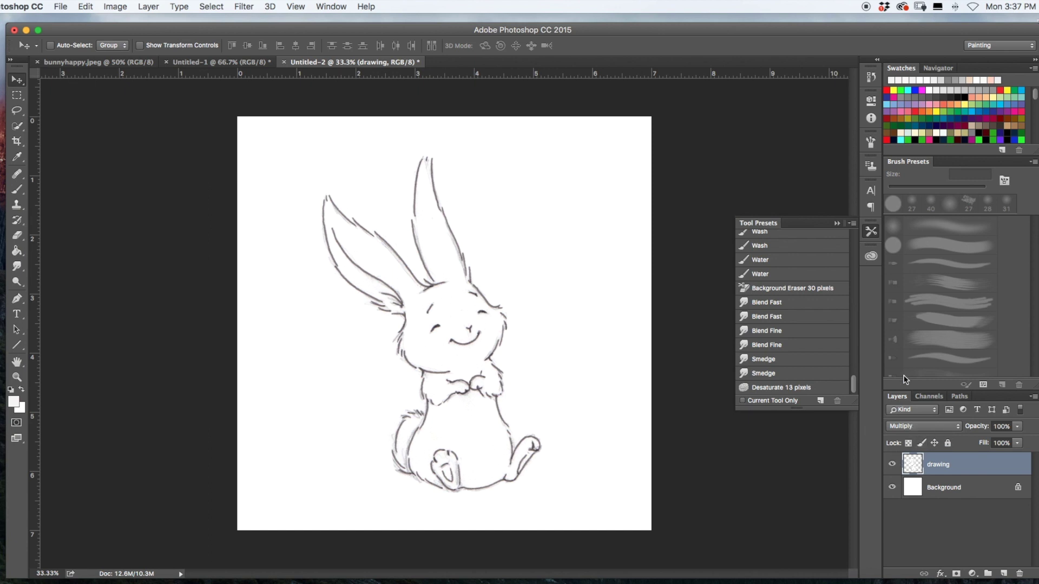
# Add a new layer beneath the drawing layer and name it "color".
pyautogui.click(1004, 574)
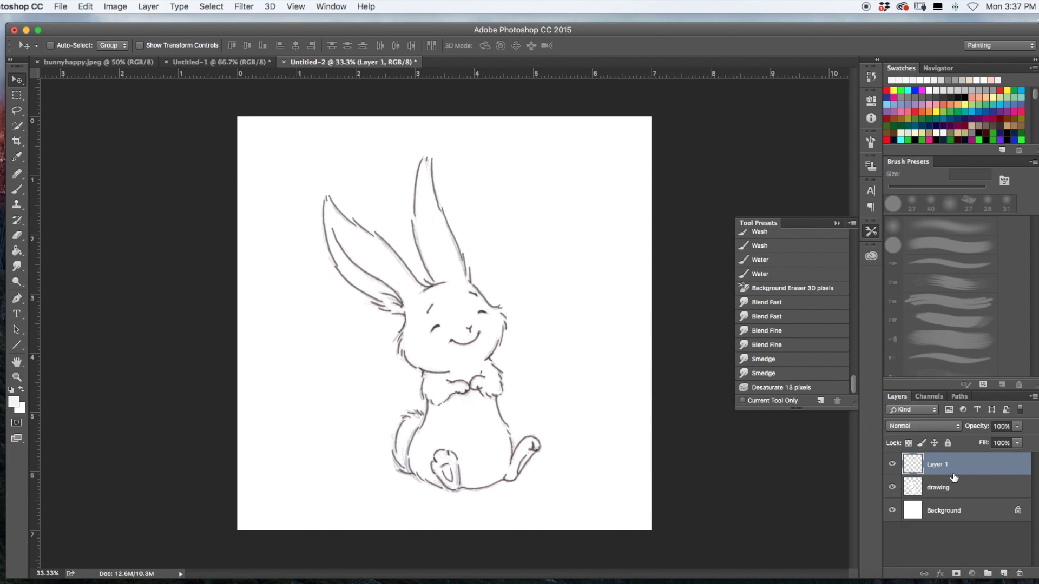
pyautogui.moveTo(944, 454); pyautogui.dragTo(943, 517)
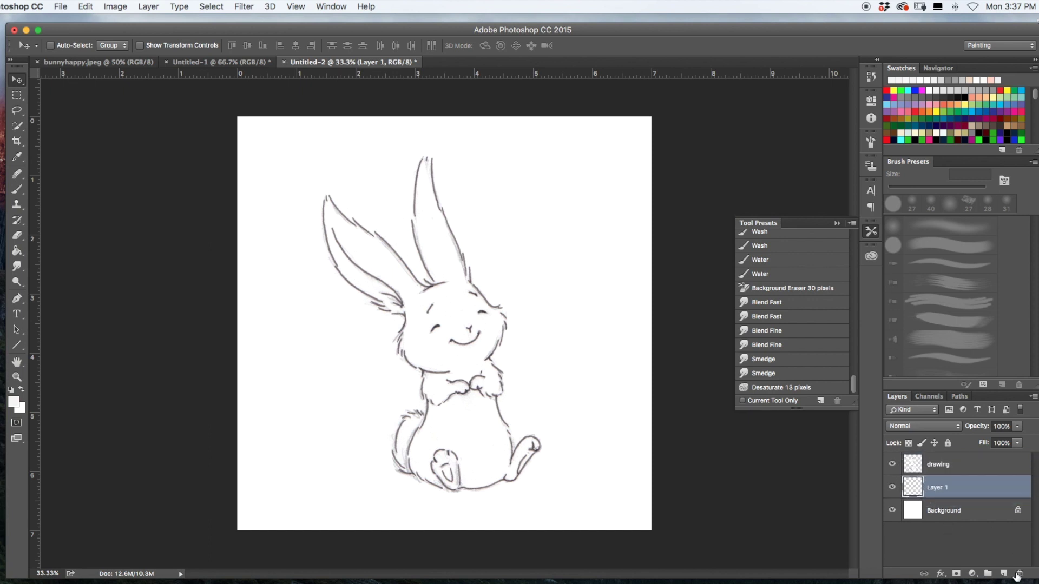
pyautogui.doubleClick(941, 488)
pyautogui.write('color')
pyautogui.press('Return')
# Set up a soft 30 px Brush and change the foreground color to light gray d4d4d4.
pyautogui.click(17, 189)
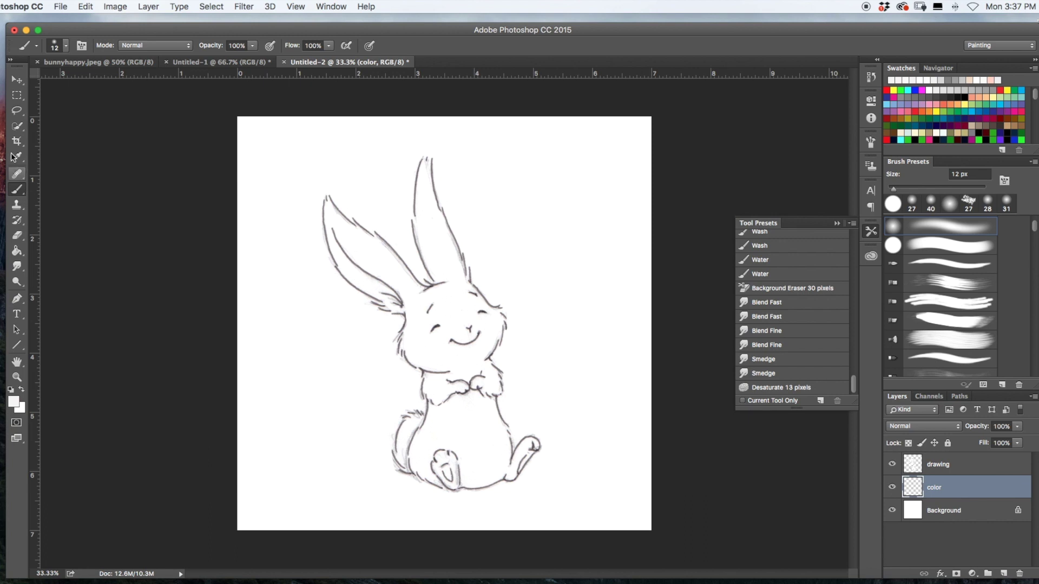
pyautogui.click(58, 47)
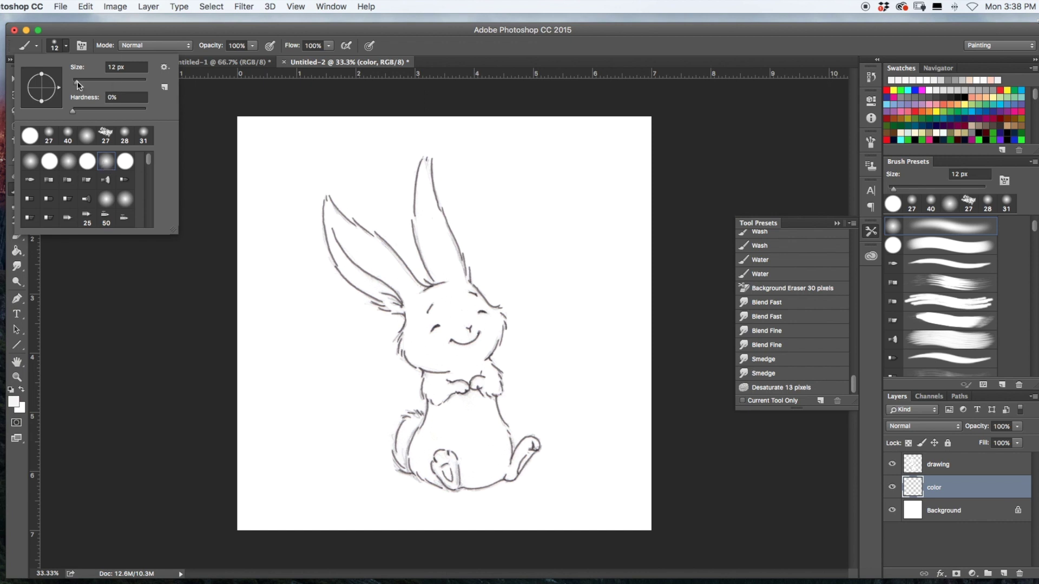
pyautogui.moveTo(78, 82); pyautogui.dragTo(83, 82)
pyautogui.moveTo(149, 30); pyautogui.dragTo(148, 29)
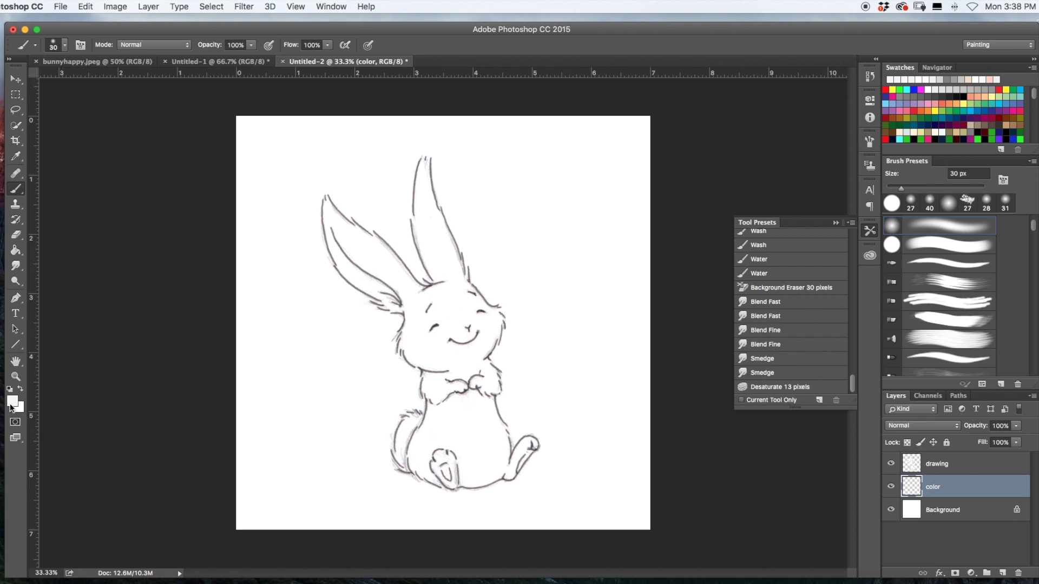
pyautogui.click(12, 402)
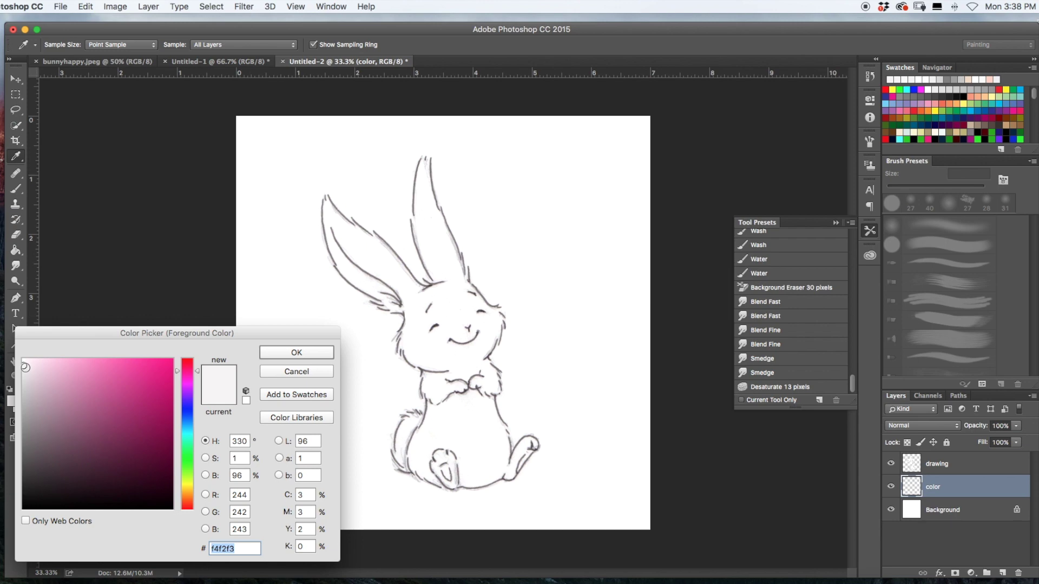
pyautogui.moveTo(24, 366)
pyautogui.mouseDown()
pyautogui.moveTo(21, 400)
pyautogui.moveTo(20, 385)
pyautogui.mouseUp()
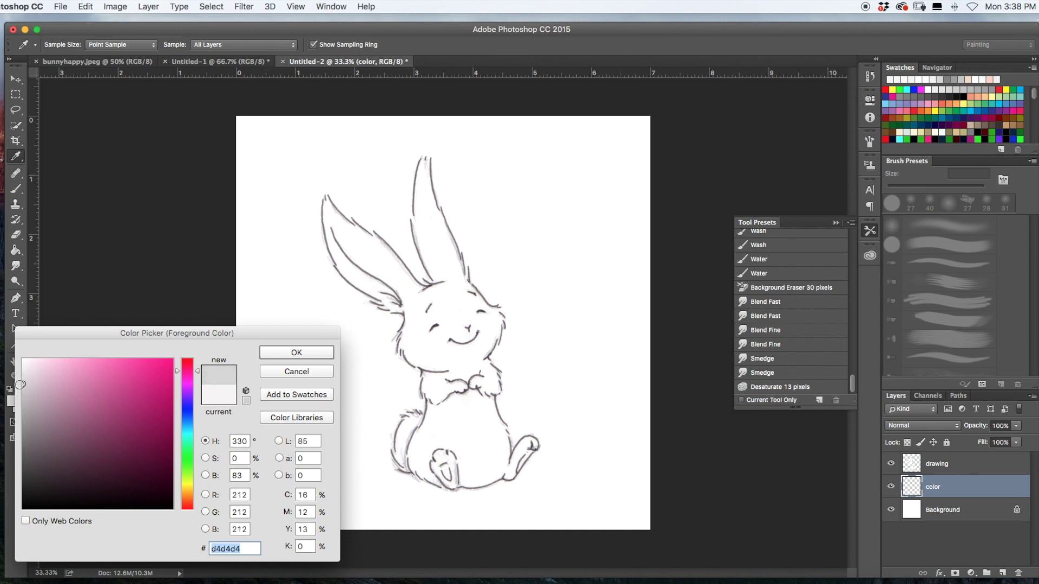
pyautogui.click(292, 358)
# Enlarge the Brush to 68 px and paint the d4d4d4 base color over the bunny's head, ears, body and feet, leaving the tail unpainted.
pyautogui.press('b')
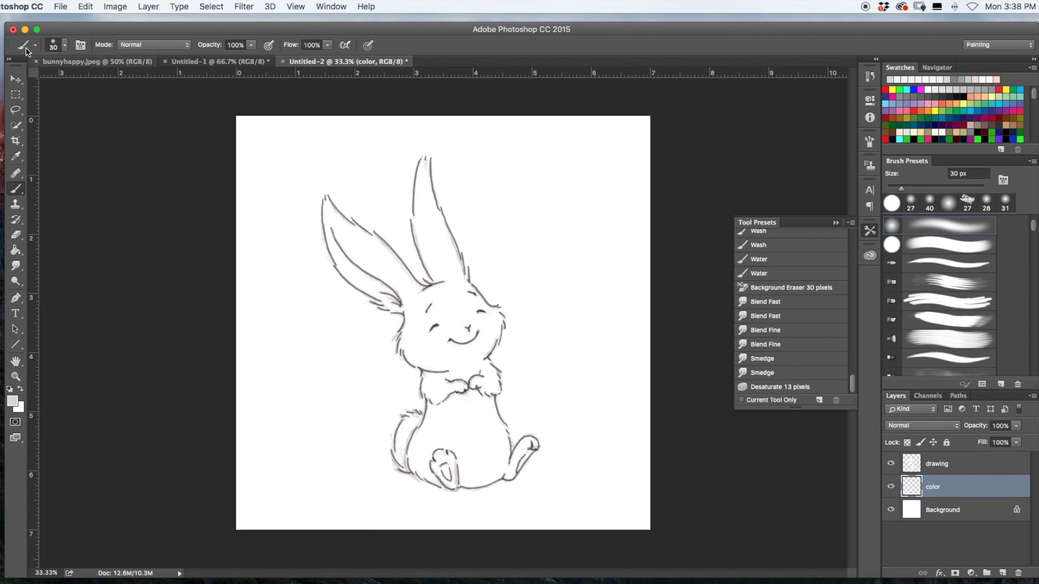
pyautogui.click(64, 45)
pyautogui.click(97, 82)
pyautogui.moveTo(422, 314)
pyautogui.mouseDown()
pyautogui.moveTo(417, 346)
pyautogui.moveTo(434, 351)
pyautogui.moveTo(448, 325)
pyautogui.moveTo(473, 309)
pyautogui.moveTo(479, 318)
pyautogui.moveTo(479, 351)
pyautogui.moveTo(455, 348)
pyautogui.moveTo(440, 310)
pyautogui.moveTo(424, 302)
pyautogui.moveTo(450, 293)
pyautogui.moveTo(426, 295)
pyautogui.moveTo(404, 345)
pyautogui.moveTo(449, 370)
pyautogui.moveTo(464, 369)
pyautogui.moveTo(472, 349)
pyautogui.moveTo(487, 382)
pyautogui.moveTo(458, 371)
pyautogui.moveTo(427, 384)
pyautogui.moveTo(439, 412)
pyautogui.moveTo(465, 428)
pyautogui.moveTo(493, 391)
pyautogui.moveTo(480, 363)
pyautogui.moveTo(493, 381)
pyautogui.moveTo(481, 361)
pyautogui.moveTo(493, 331)
pyautogui.moveTo(462, 308)
pyautogui.moveTo(450, 274)
pyautogui.moveTo(438, 277)
pyautogui.moveTo(421, 227)
pyautogui.moveTo(421, 244)
pyautogui.moveTo(423, 183)
pyautogui.moveTo(454, 264)
pyautogui.moveTo(422, 170)
pyautogui.mouseUp()
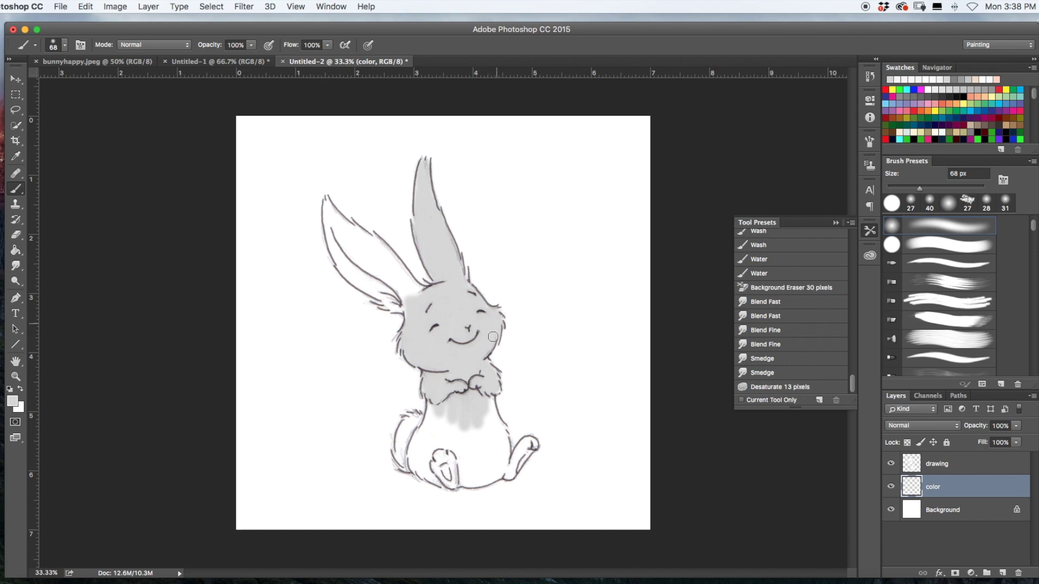
pyautogui.moveTo(412, 296)
pyautogui.mouseDown()
pyautogui.moveTo(379, 302)
pyautogui.moveTo(390, 306)
pyautogui.moveTo(371, 276)
pyautogui.moveTo(392, 295)
pyautogui.moveTo(361, 243)
pyautogui.moveTo(404, 276)
pyautogui.moveTo(376, 243)
pyautogui.moveTo(408, 282)
pyautogui.moveTo(364, 250)
pyautogui.moveTo(381, 296)
pyautogui.moveTo(343, 262)
pyautogui.moveTo(366, 286)
pyautogui.moveTo(334, 233)
pyautogui.moveTo(337, 248)
pyautogui.moveTo(327, 203)
pyautogui.moveTo(363, 236)
pyautogui.mouseUp()
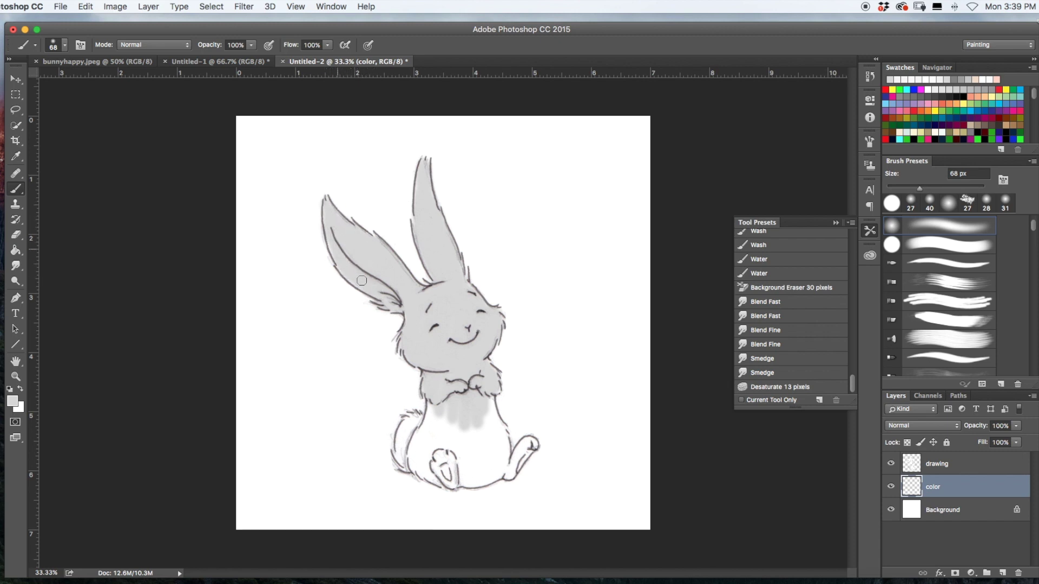
pyautogui.moveTo(460, 398)
pyautogui.mouseDown()
pyautogui.moveTo(416, 451)
pyautogui.moveTo(419, 470)
pyautogui.moveTo(428, 476)
pyautogui.moveTo(439, 454)
pyautogui.moveTo(455, 460)
pyautogui.moveTo(487, 441)
pyautogui.moveTo(490, 387)
pyautogui.moveTo(495, 438)
pyautogui.moveTo(490, 410)
pyautogui.moveTo(488, 454)
pyautogui.moveTo(458, 480)
pyautogui.moveTo(479, 481)
pyautogui.moveTo(489, 454)
pyautogui.moveTo(503, 467)
pyautogui.moveTo(489, 478)
pyautogui.moveTo(513, 463)
pyautogui.moveTo(510, 473)
pyautogui.moveTo(529, 445)
pyautogui.moveTo(519, 456)
pyautogui.mouseUp()
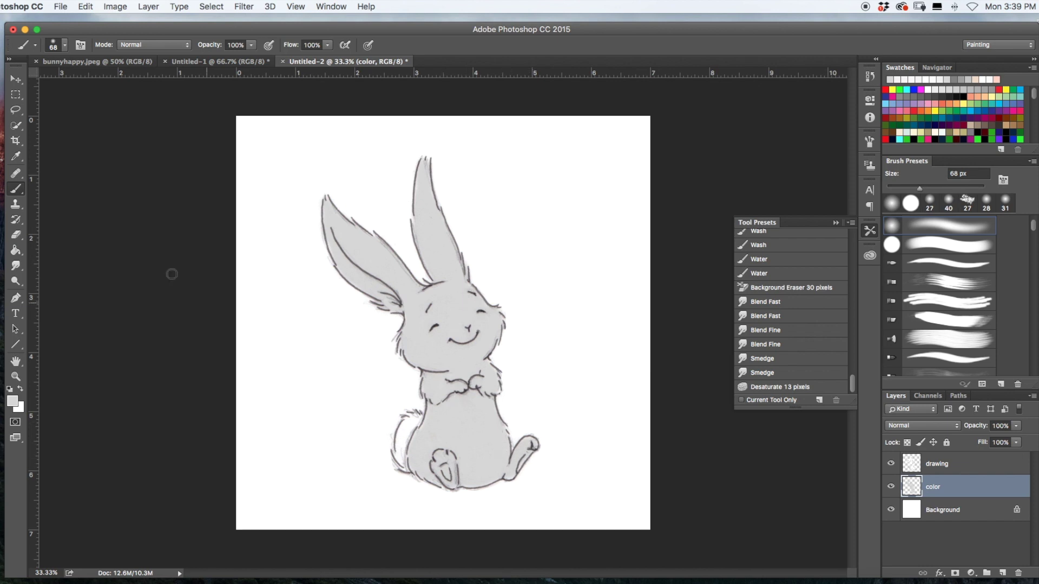
# Change the foreground color to gray c4c2c3 and brush a first layer of shading onto the bunny's face and both ears.
pyautogui.click(13, 403)
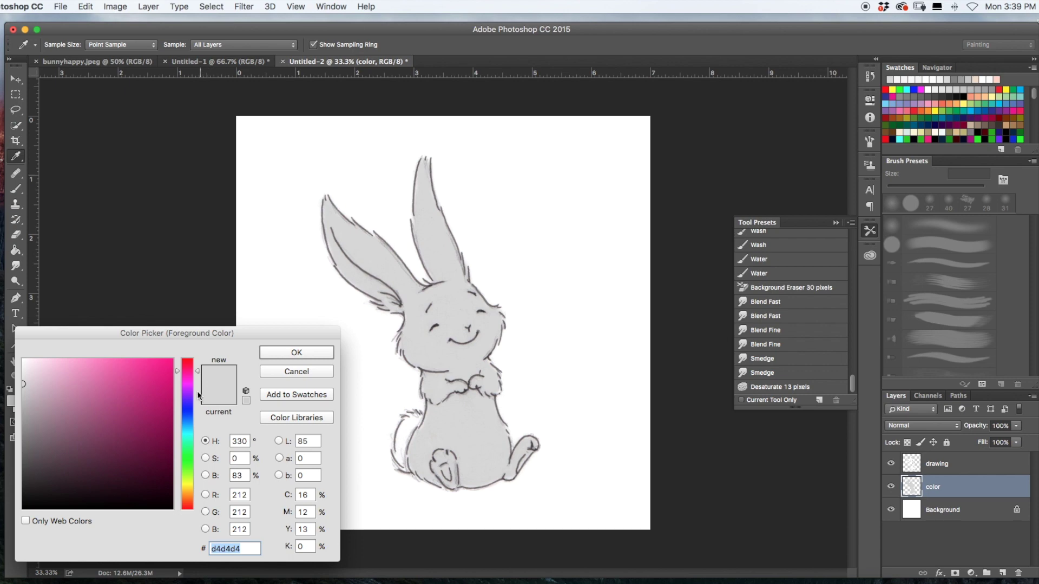
pyautogui.click(23, 397)
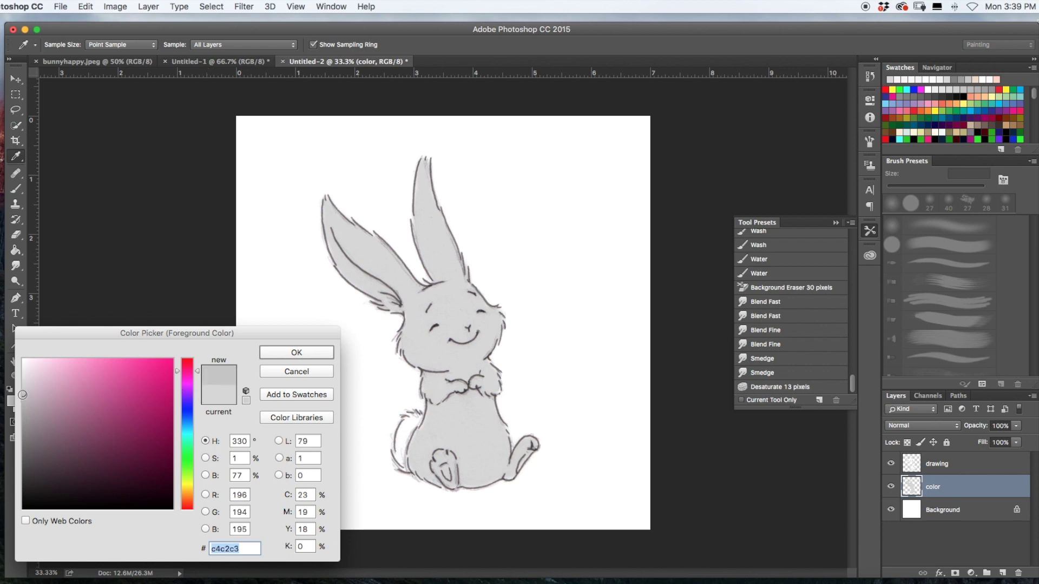
pyautogui.click(305, 353)
pyautogui.press('b')
pyautogui.moveTo(404, 344)
pyautogui.mouseDown()
pyautogui.moveTo(419, 361)
pyautogui.moveTo(410, 341)
pyautogui.moveTo(431, 365)
pyautogui.moveTo(427, 357)
pyautogui.moveTo(448, 365)
pyautogui.moveTo(482, 351)
pyautogui.moveTo(431, 345)
pyautogui.moveTo(486, 341)
pyautogui.moveTo(419, 345)
pyautogui.moveTo(413, 310)
pyautogui.moveTo(343, 261)
pyautogui.moveTo(330, 214)
pyautogui.moveTo(350, 252)
pyautogui.moveTo(342, 241)
pyautogui.moveTo(409, 303)
pyautogui.moveTo(391, 287)
pyautogui.mouseUp()
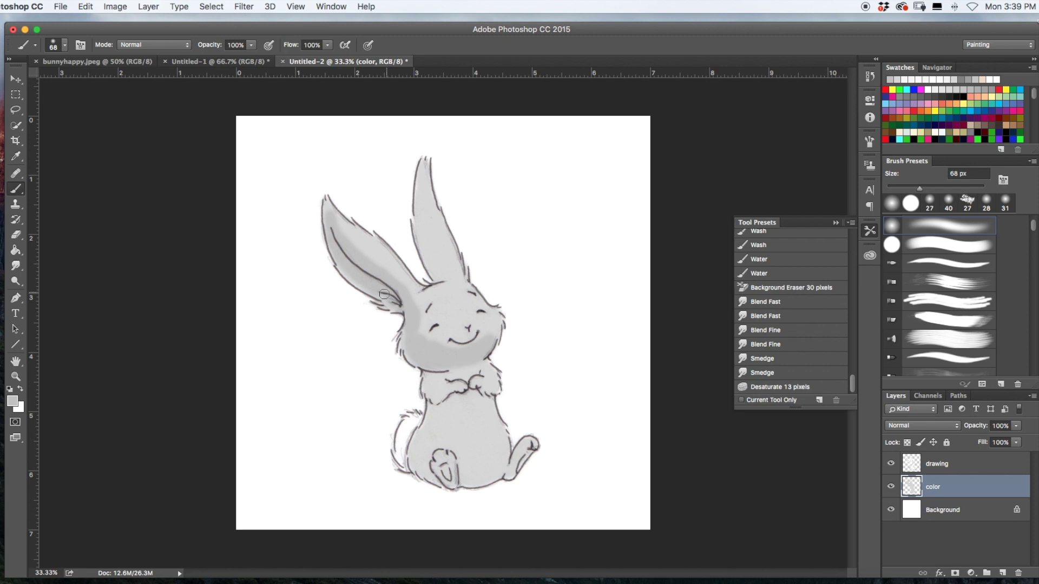
pyautogui.moveTo(424, 177)
pyautogui.mouseDown()
pyautogui.moveTo(432, 264)
pyautogui.moveTo(430, 226)
pyautogui.moveTo(439, 278)
pyautogui.mouseUp()
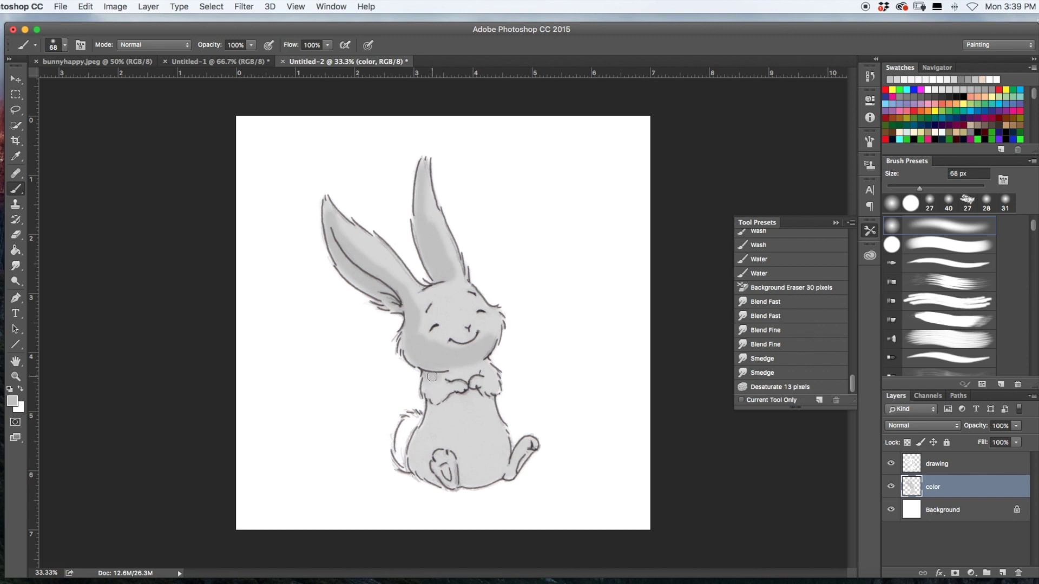
# Continue the c4c2c3 shading on the bunny's chest, arms, belly, raised foot and forehead.
pyautogui.moveTo(429, 388)
pyautogui.mouseDown()
pyautogui.moveTo(447, 401)
pyautogui.moveTo(472, 392)
pyautogui.moveTo(482, 405)
pyautogui.moveTo(467, 398)
pyautogui.mouseUp()
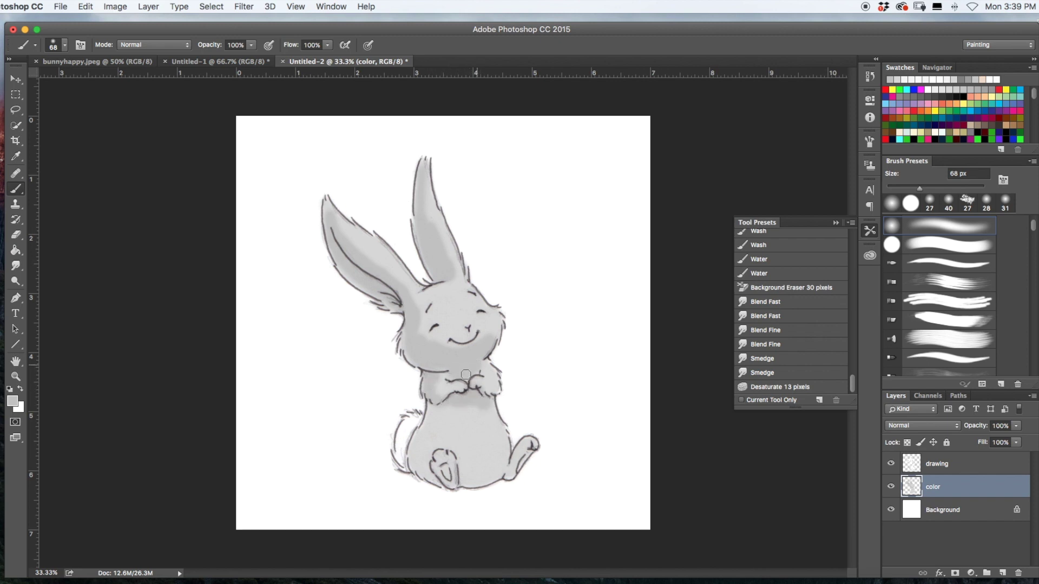
pyautogui.moveTo(439, 413)
pyautogui.mouseDown()
pyautogui.moveTo(431, 428)
pyautogui.moveTo(465, 412)
pyautogui.moveTo(471, 427)
pyautogui.moveTo(436, 427)
pyautogui.moveTo(467, 465)
pyautogui.moveTo(473, 417)
pyautogui.moveTo(465, 467)
pyautogui.moveTo(485, 458)
pyautogui.moveTo(479, 479)
pyautogui.moveTo(503, 472)
pyautogui.moveTo(475, 416)
pyautogui.moveTo(428, 450)
pyautogui.moveTo(423, 436)
pyautogui.moveTo(434, 476)
pyautogui.mouseUp()
pyautogui.moveTo(528, 449); pyautogui.dragTo(528, 450)
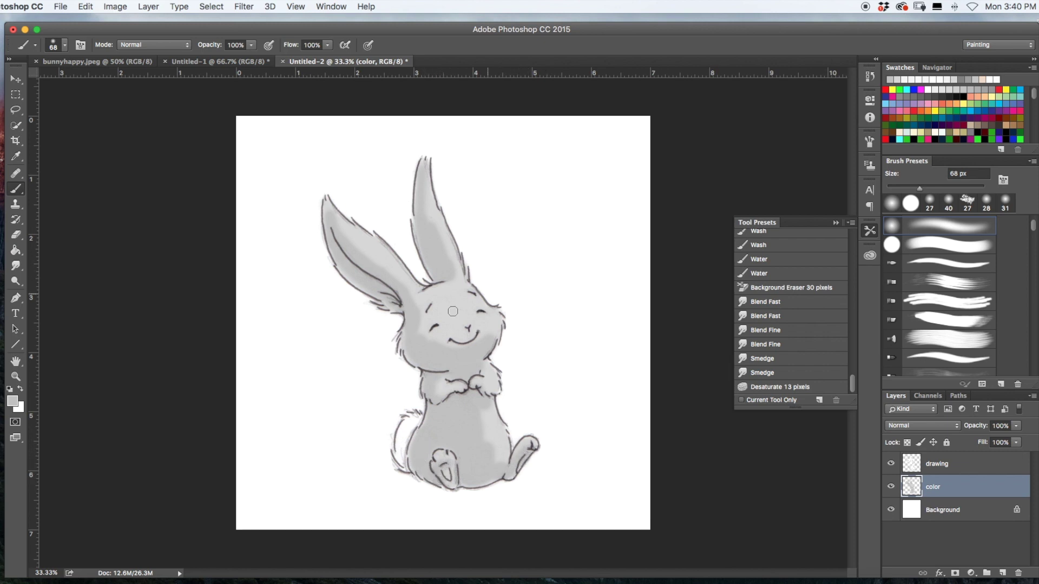
pyautogui.moveTo(423, 297)
pyautogui.mouseDown()
pyautogui.moveTo(421, 349)
pyautogui.moveTo(433, 328)
pyautogui.moveTo(480, 342)
pyautogui.moveTo(488, 347)
pyautogui.mouseUp()
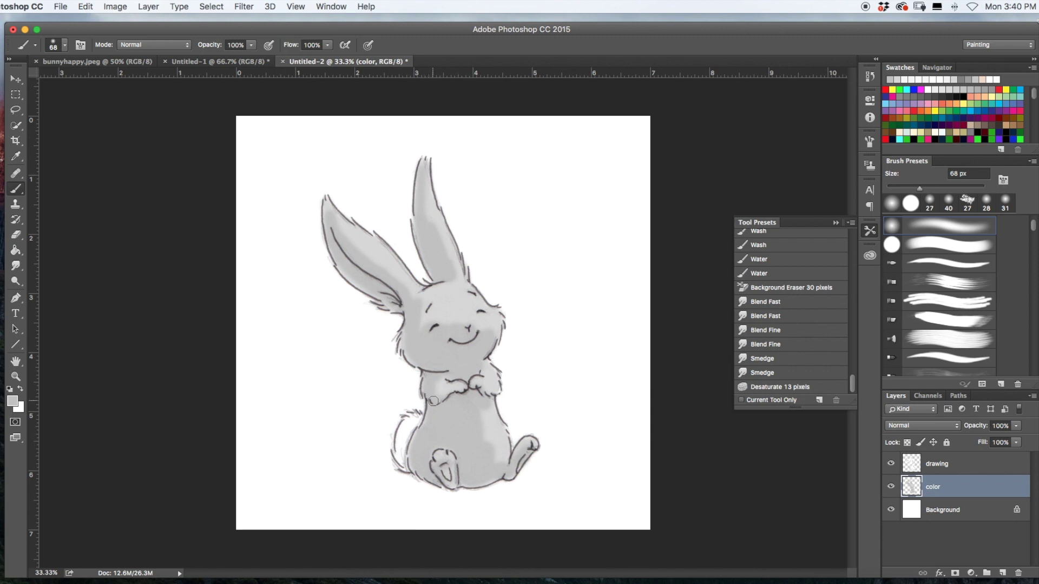
# Change the foreground color to darker gray a6a5a5 and deepen the shading on the lower face, both ears and the chest.
pyautogui.click(12, 401)
pyautogui.click(24, 410)
pyautogui.click(295, 353)
pyautogui.press('b')
pyautogui.moveTo(411, 336)
pyautogui.mouseDown()
pyautogui.moveTo(406, 352)
pyautogui.moveTo(457, 363)
pyautogui.moveTo(453, 379)
pyautogui.moveTo(475, 374)
pyautogui.moveTo(473, 364)
pyautogui.moveTo(438, 357)
pyautogui.moveTo(446, 363)
pyautogui.mouseUp()
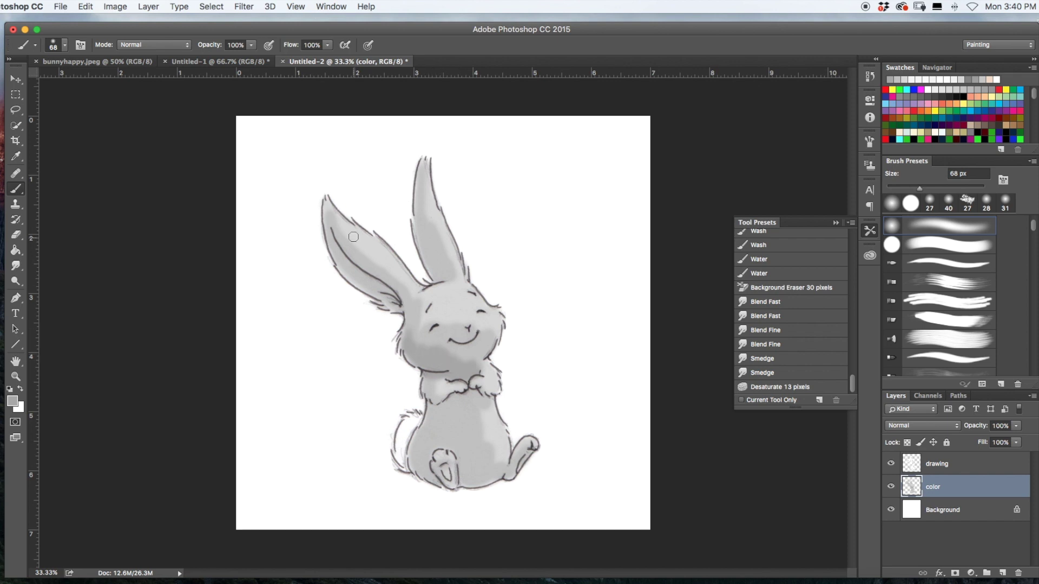
pyautogui.moveTo(347, 266)
pyautogui.mouseDown()
pyautogui.moveTo(390, 303)
pyautogui.moveTo(332, 236)
pyautogui.mouseUp()
pyautogui.moveTo(428, 258)
pyautogui.mouseDown()
pyautogui.moveTo(422, 235)
pyautogui.moveTo(436, 193)
pyautogui.mouseUp()
pyautogui.moveTo(429, 394)
pyautogui.mouseDown()
pyautogui.moveTo(430, 420)
pyautogui.moveTo(479, 391)
pyautogui.mouseUp()
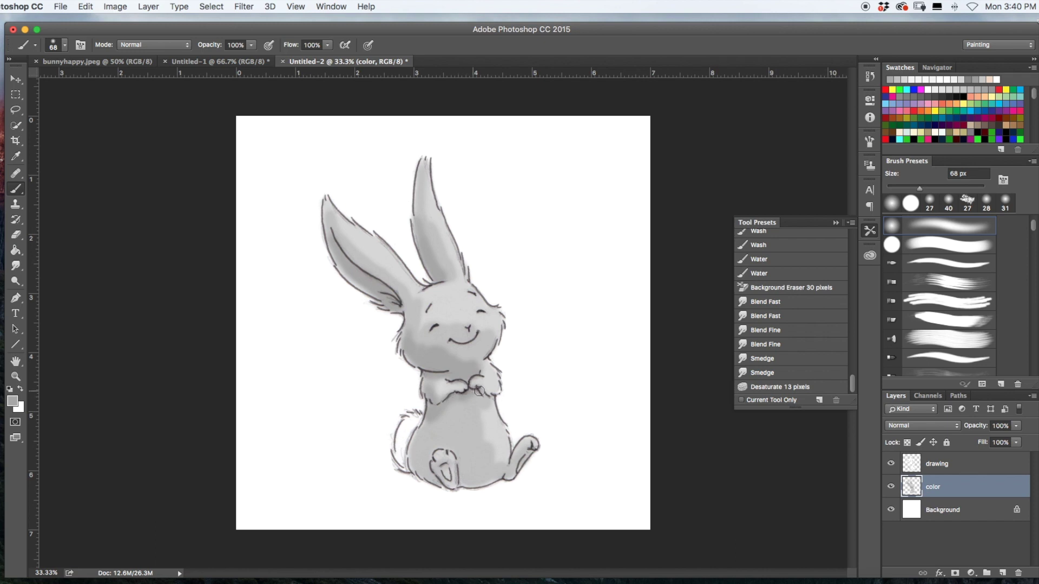
# Add a6a5a5 shading to the belly, the raised foot, the side of the face and the base of the left ear.
pyautogui.moveTo(435, 416)
pyautogui.mouseDown()
pyautogui.moveTo(414, 460)
pyautogui.moveTo(438, 480)
pyautogui.moveTo(423, 458)
pyautogui.moveTo(430, 439)
pyautogui.moveTo(481, 485)
pyautogui.moveTo(464, 476)
pyautogui.moveTo(493, 476)
pyautogui.mouseUp()
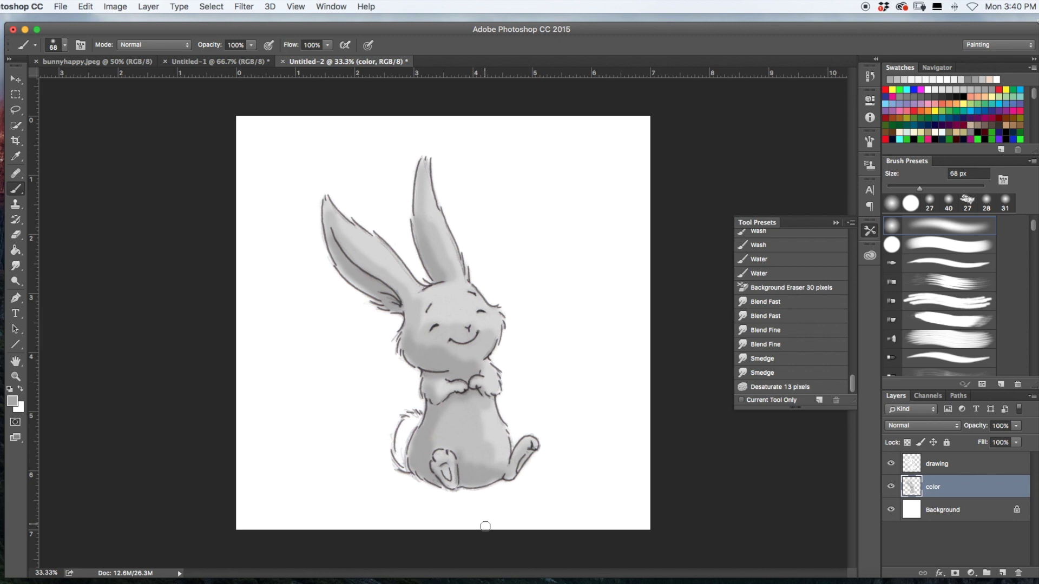
pyautogui.moveTo(516, 456); pyautogui.dragTo(504, 483)
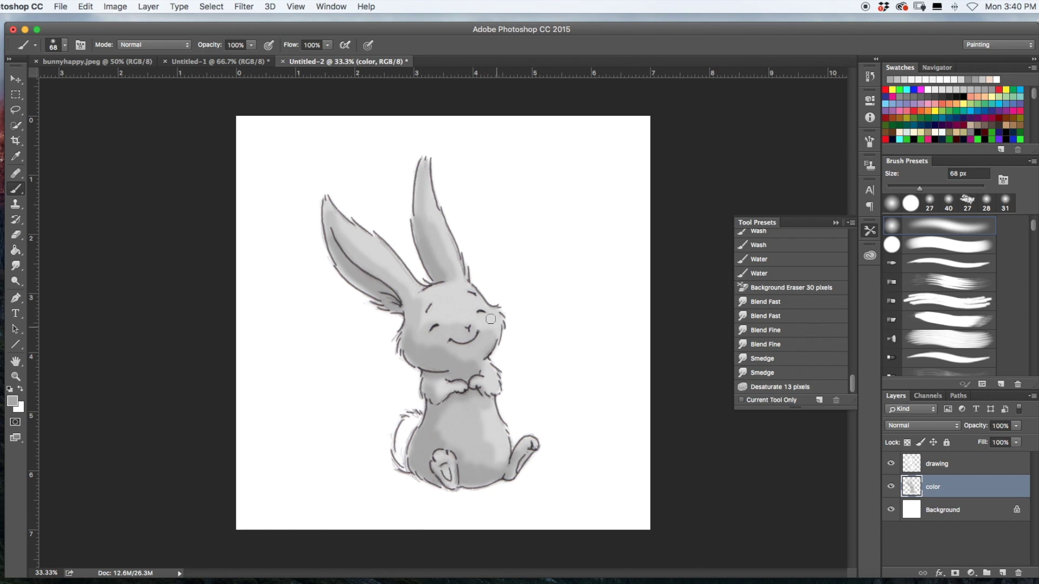
pyautogui.moveTo(410, 328); pyautogui.dragTo(406, 302)
pyautogui.moveTo(384, 285)
pyautogui.mouseDown()
pyautogui.moveTo(355, 257)
pyautogui.moveTo(396, 286)
pyautogui.moveTo(374, 276)
pyautogui.moveTo(401, 304)
pyautogui.mouseUp()
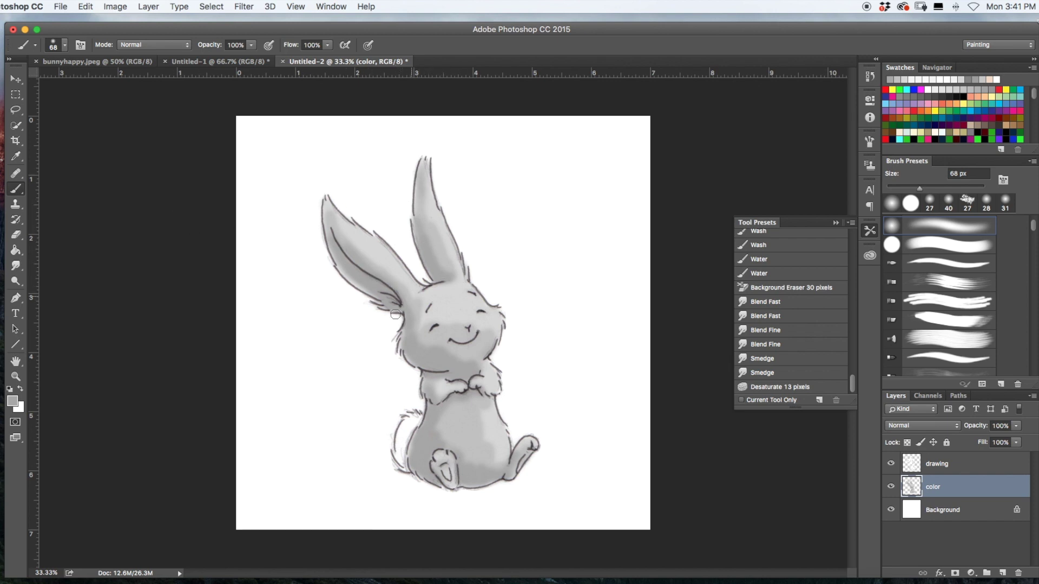
# Change the foreground color to gray 888888, reduce the Brush to 35 px and darken the shadow along the bunny's jaw.
pyautogui.click(11, 402)
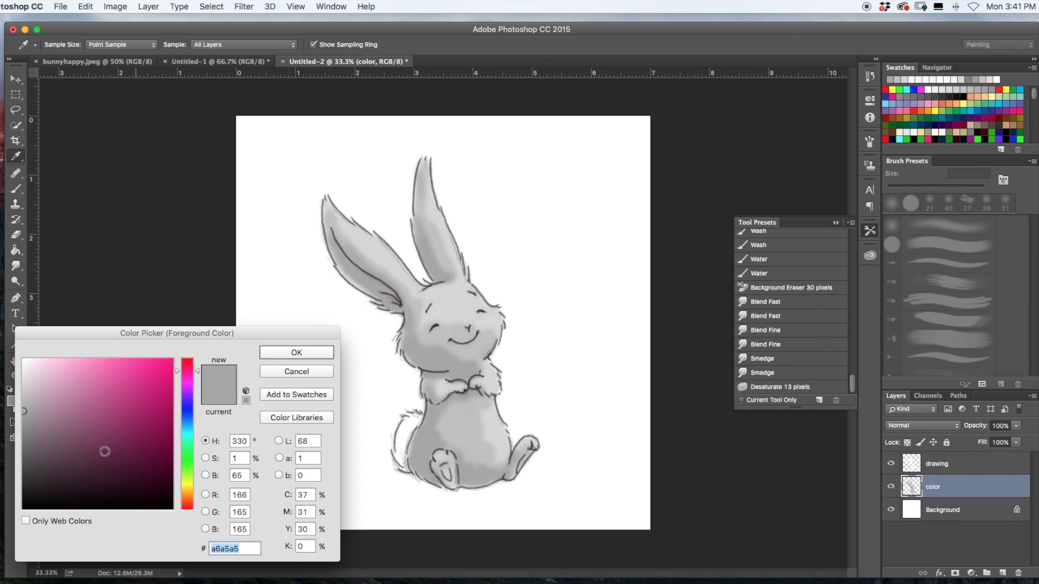
pyautogui.click(24, 430)
pyautogui.click(286, 350)
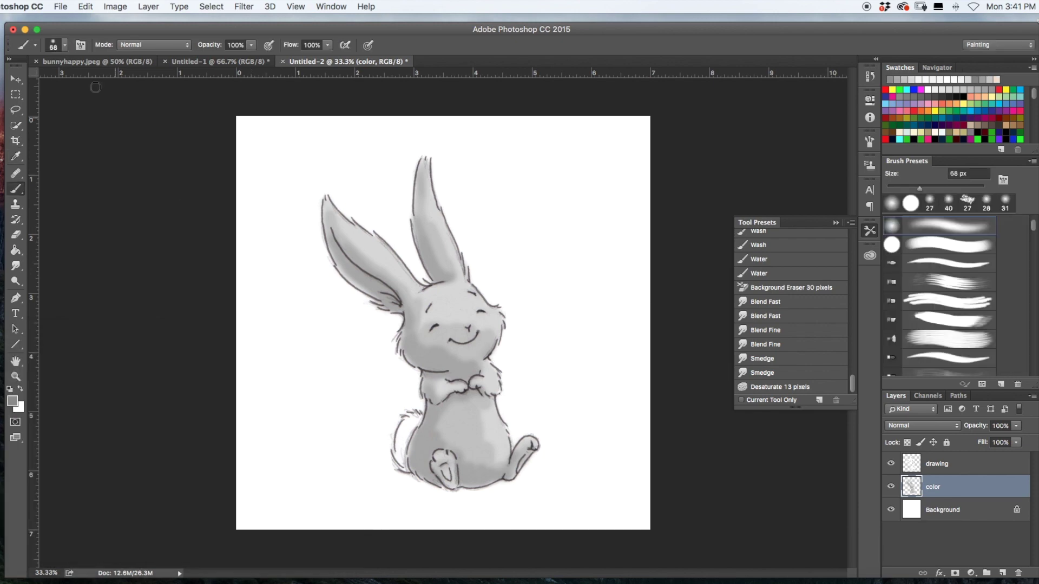
pyautogui.click(57, 45)
pyautogui.click(85, 81)
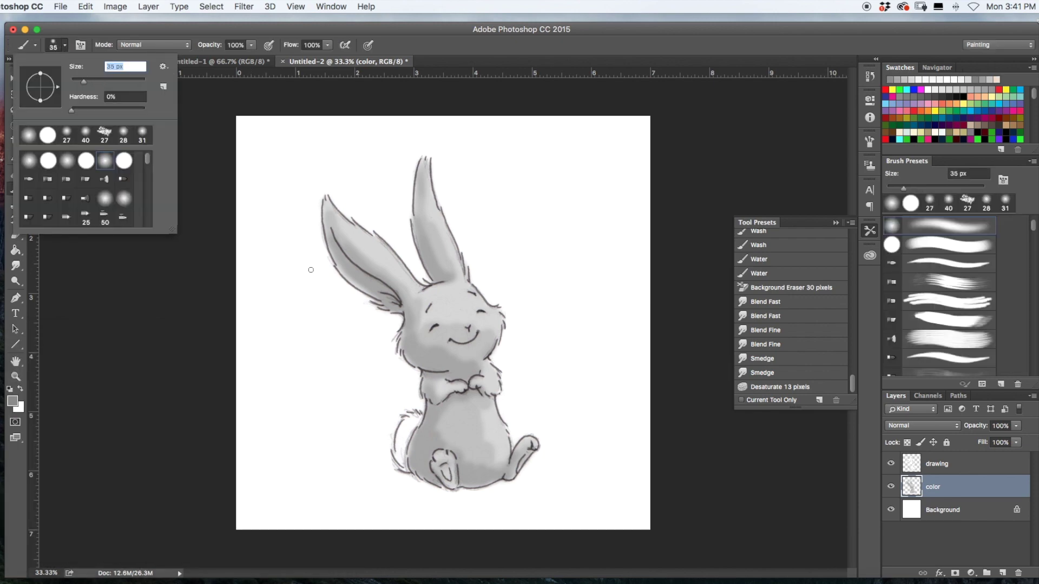
pyautogui.click(419, 361)
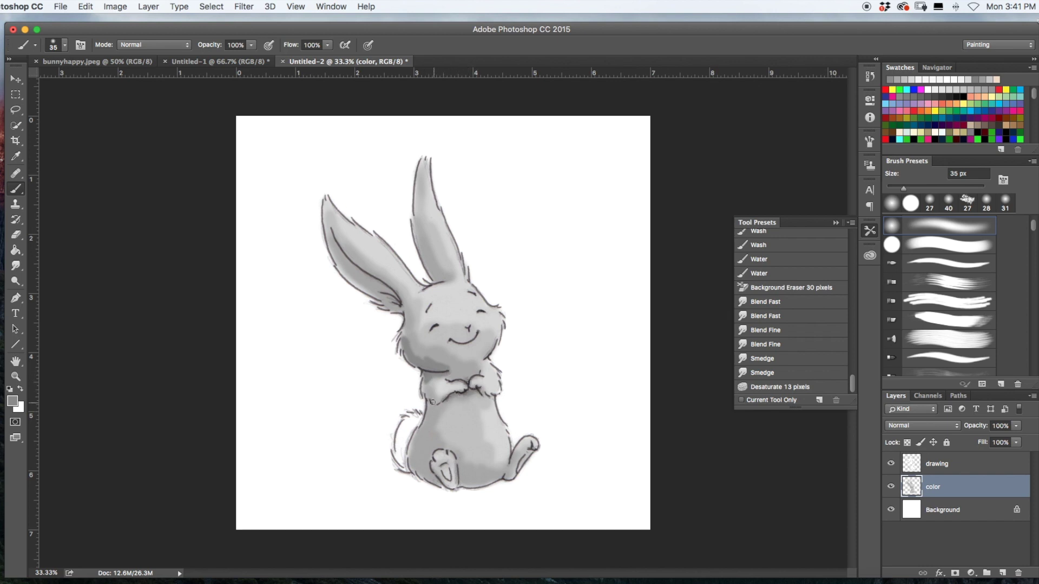
# Paint 888888 shadows along the belly's edges, inside both ears and under the arm.
pyautogui.moveTo(427, 422)
pyautogui.mouseDown()
pyautogui.moveTo(413, 453)
pyautogui.moveTo(436, 482)
pyautogui.moveTo(416, 472)
pyautogui.moveTo(410, 457)
pyautogui.moveTo(424, 440)
pyautogui.moveTo(438, 480)
pyautogui.moveTo(466, 444)
pyautogui.moveTo(460, 473)
pyautogui.moveTo(505, 475)
pyautogui.mouseUp()
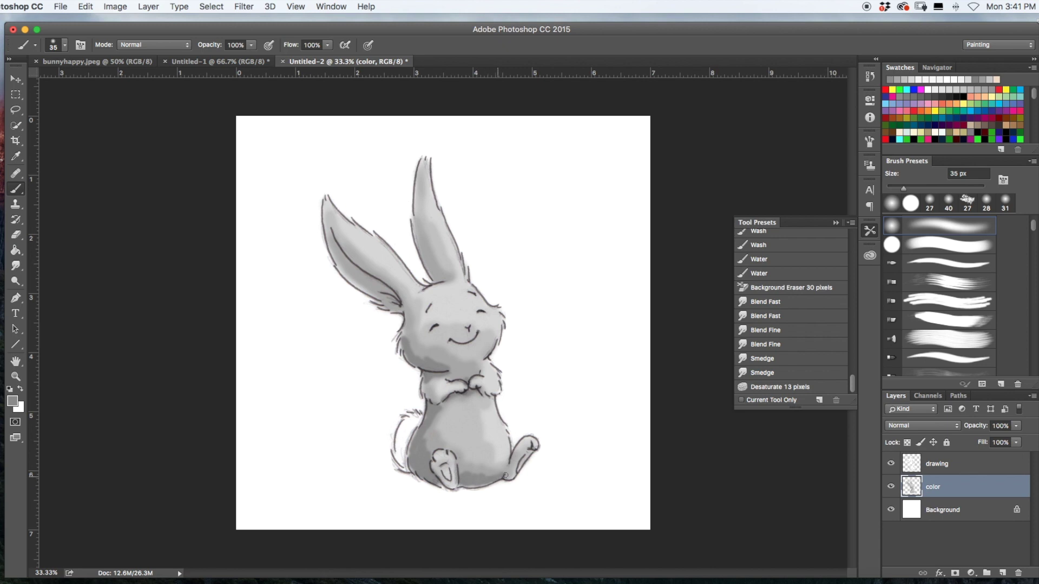
pyautogui.moveTo(431, 272); pyautogui.dragTo(421, 246)
pyautogui.moveTo(366, 285)
pyautogui.mouseDown()
pyautogui.moveTo(390, 296)
pyautogui.moveTo(353, 263)
pyautogui.mouseUp()
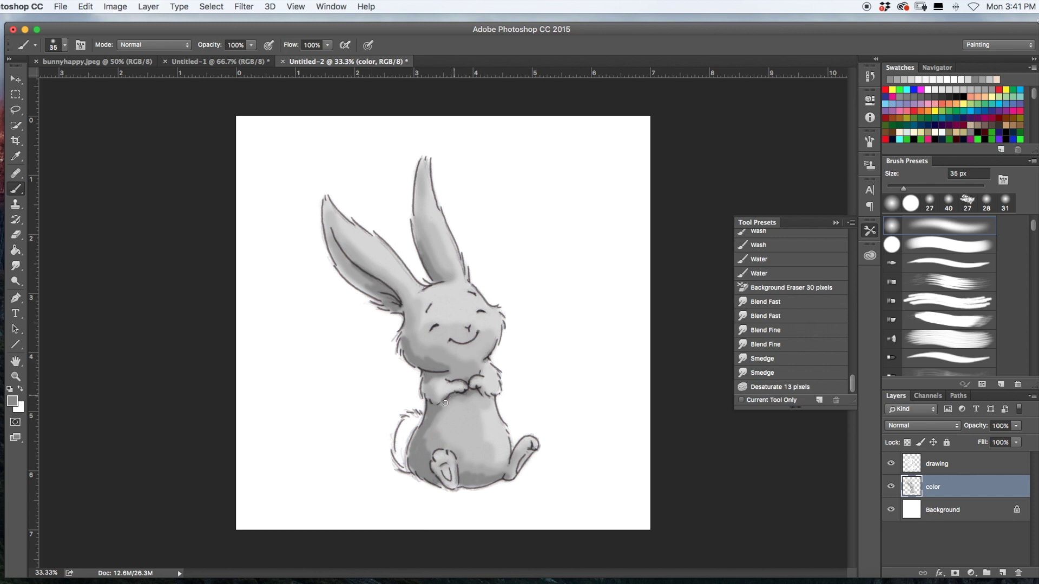
pyautogui.moveTo(428, 390); pyautogui.dragTo(433, 401)
# Pick a gray darker than 888888 and paint the deepest shadows along the bottom of the body and inside the left ear.
pyautogui.click(15, 401)
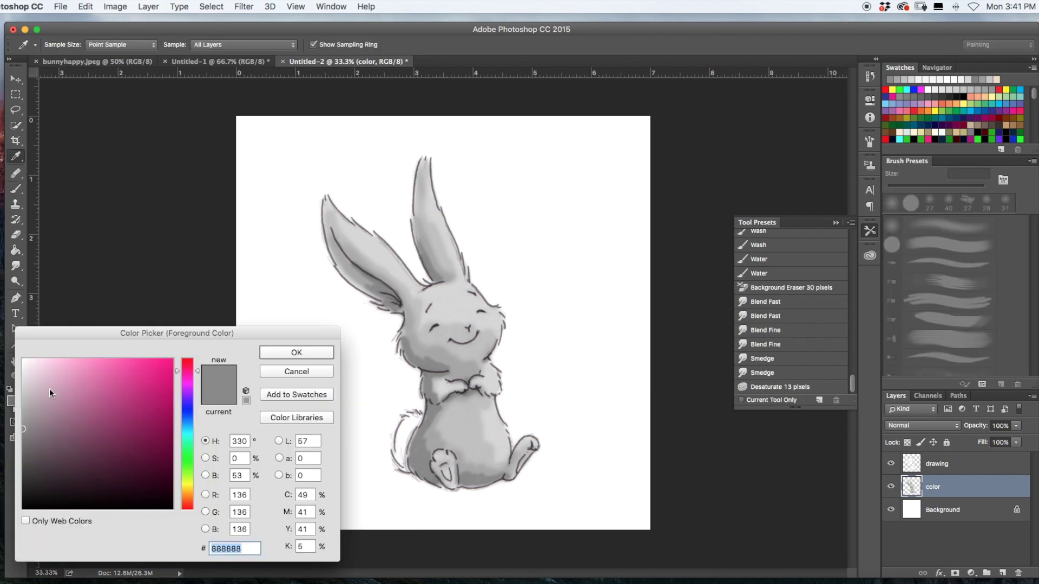
pyautogui.click(26, 442)
pyautogui.click(300, 354)
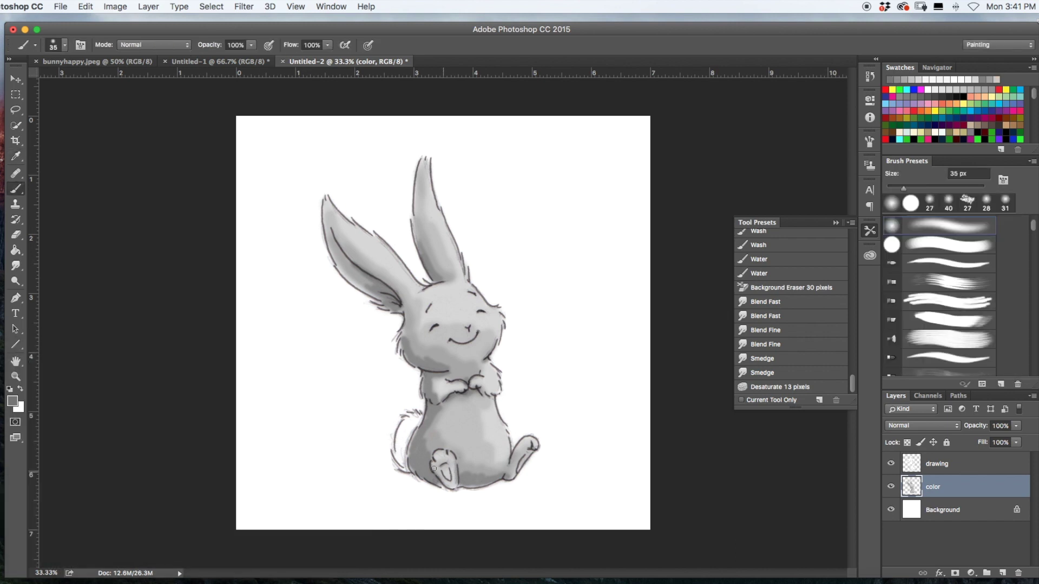
pyautogui.moveTo(419, 470); pyautogui.dragTo(490, 485)
pyautogui.moveTo(384, 293); pyautogui.dragTo(382, 283)
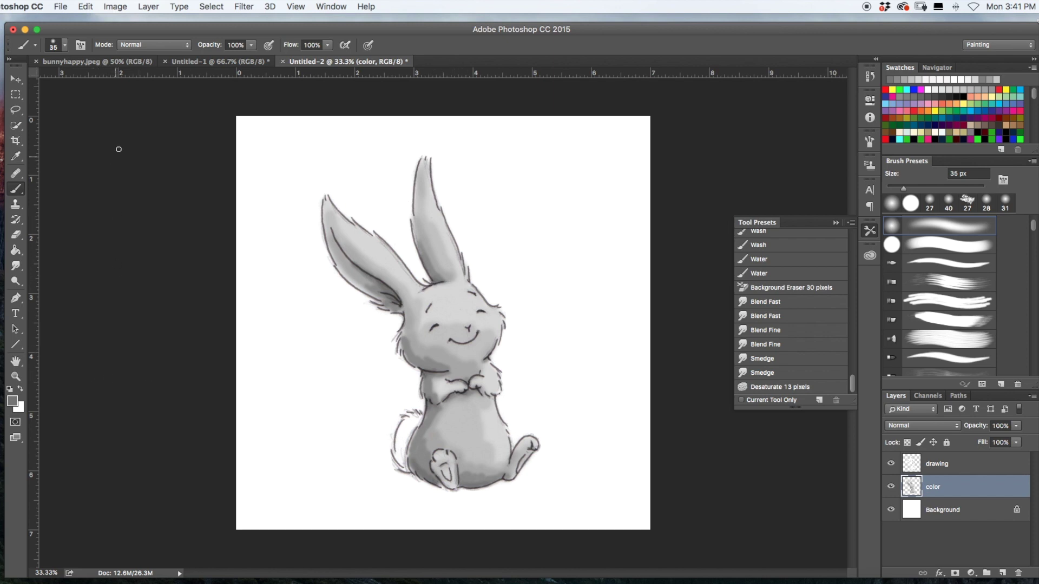
# Change the foreground color to light gray e0e0e0, fill in the tail and add highlights up to the right ear's tip.
pyautogui.click(58, 45)
pyautogui.press('Escape')
pyautogui.click(19, 402)
pyautogui.click(24, 378)
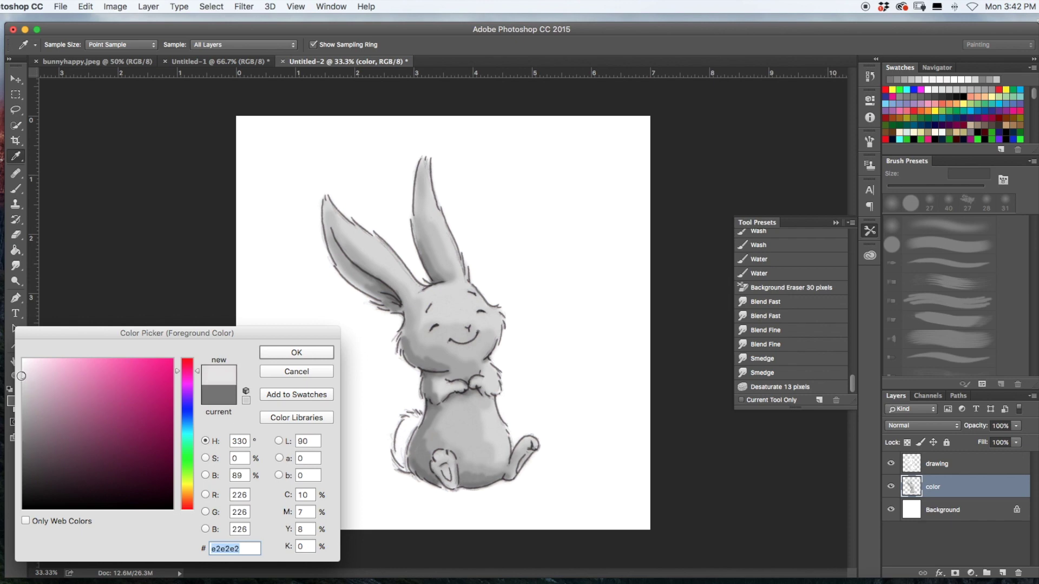
pyautogui.click(274, 352)
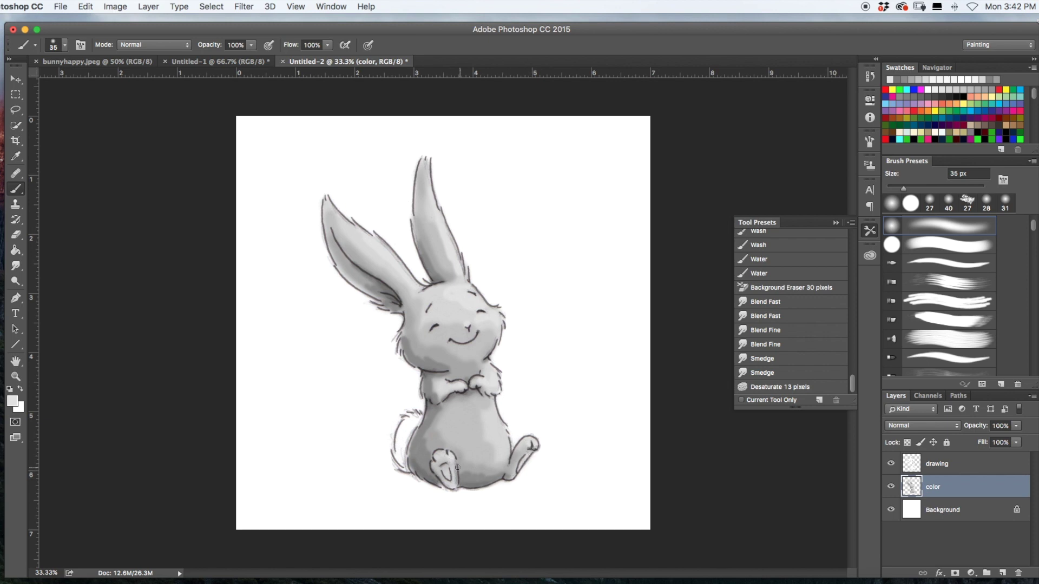
pyautogui.moveTo(414, 414)
pyautogui.mouseDown()
pyautogui.moveTo(405, 470)
pyautogui.moveTo(408, 438)
pyautogui.mouseUp()
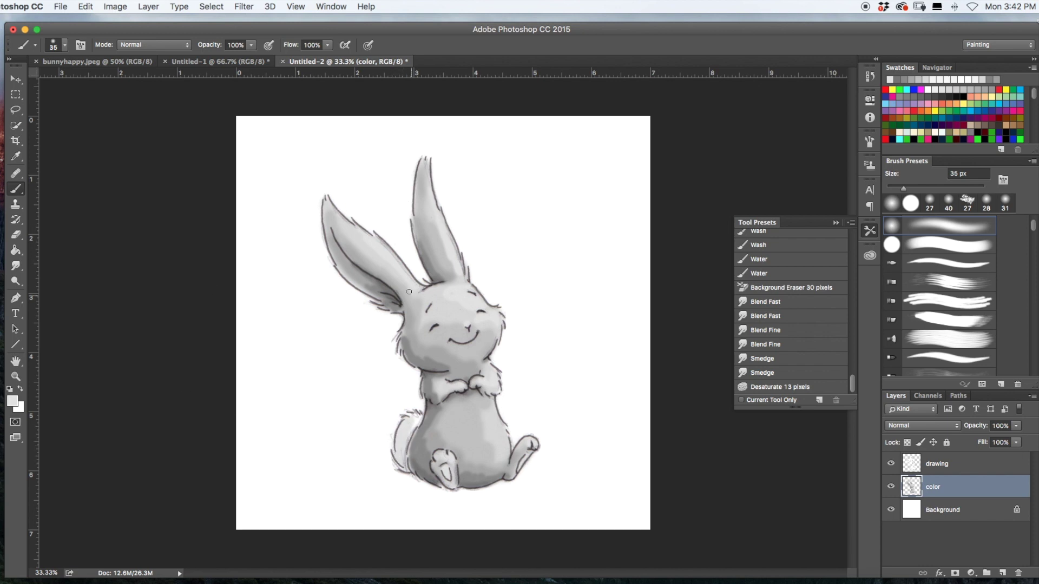
pyautogui.moveTo(429, 169); pyautogui.dragTo(428, 181)
# Pick a gray lighter than e0e0e0 and brush highlights onto the cheek, both ears and the soles of the feet.
pyautogui.click(13, 401)
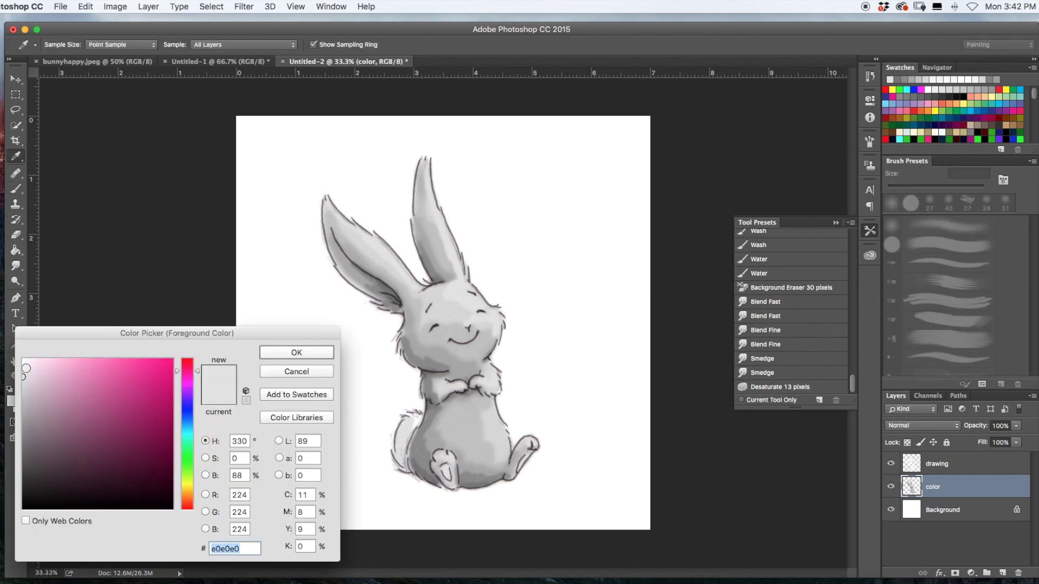
pyautogui.click(23, 366)
pyautogui.click(296, 353)
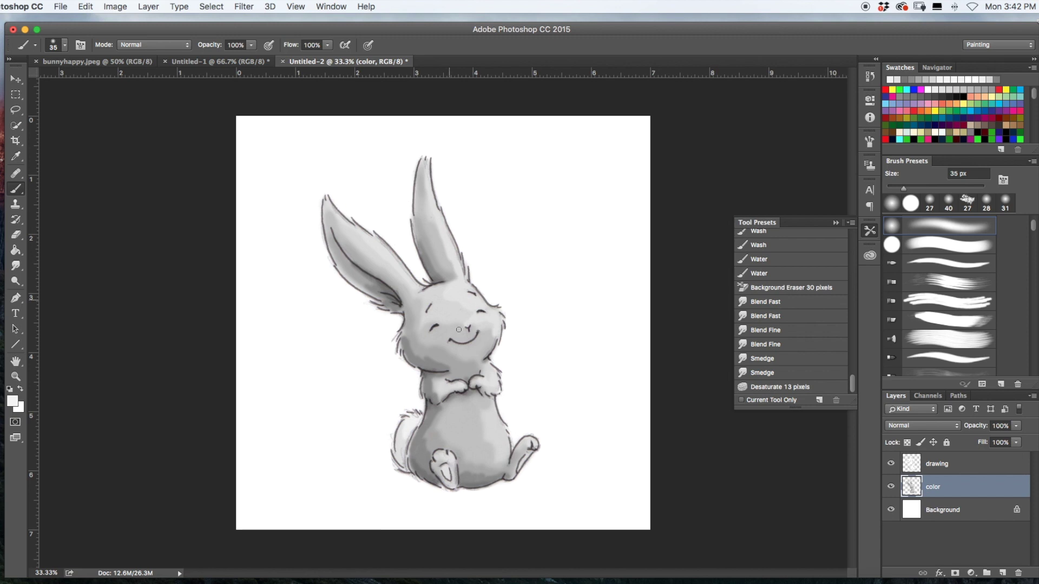
pyautogui.moveTo(487, 322)
pyautogui.mouseDown()
pyautogui.moveTo(482, 309)
pyautogui.moveTo(498, 328)
pyautogui.mouseUp()
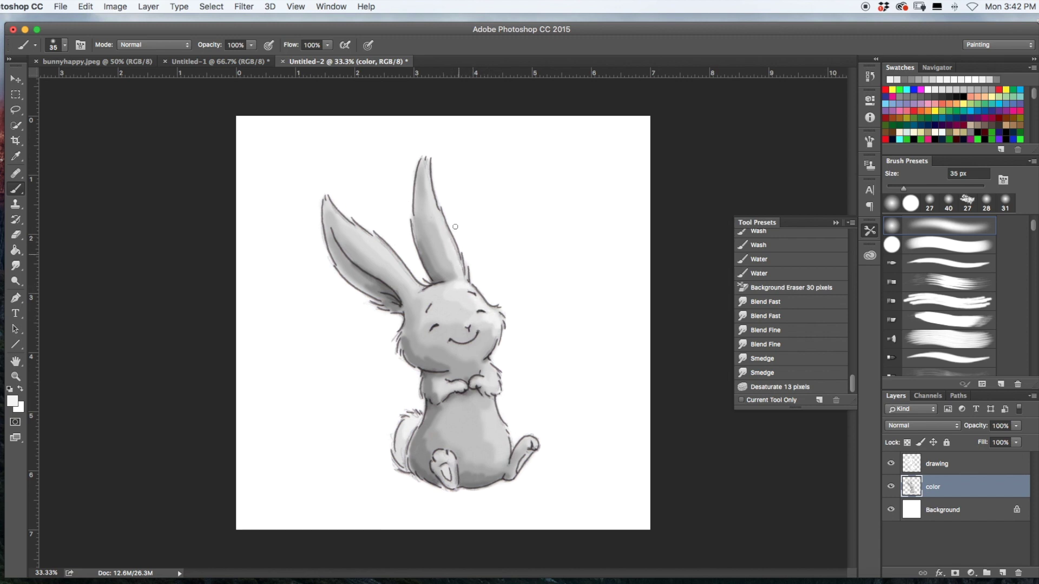
pyautogui.moveTo(429, 195); pyautogui.dragTo(436, 214)
pyautogui.moveTo(385, 249); pyautogui.dragTo(416, 286)
pyautogui.moveTo(529, 443); pyautogui.dragTo(531, 443)
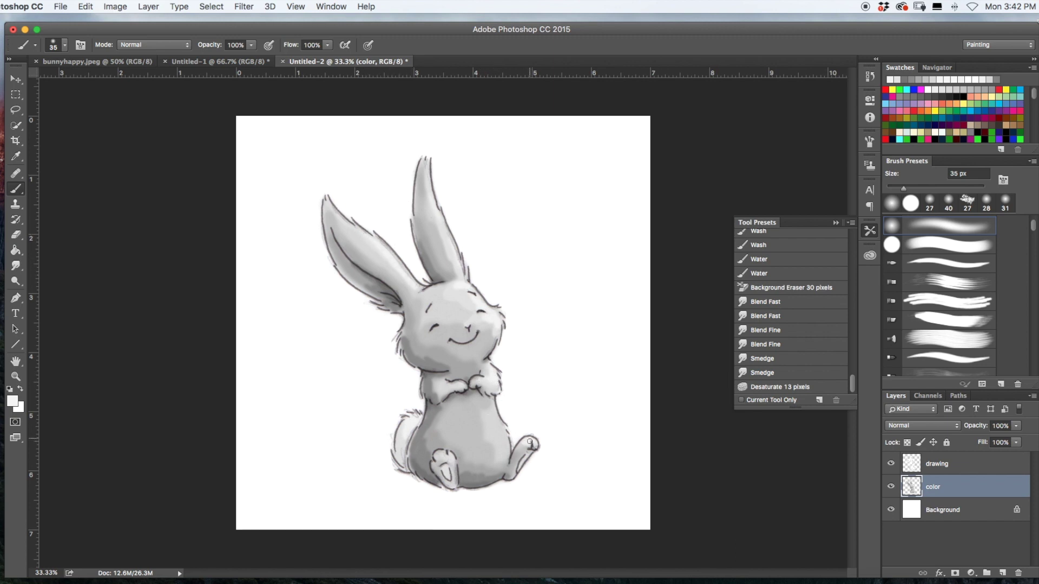
pyautogui.moveTo(442, 470); pyautogui.dragTo(447, 474)
# Set the foreground color to near-white f7f5f6 for the brightest highlights.
pyautogui.click(12, 402)
pyautogui.moveTo(27, 366); pyautogui.dragTo(25, 366)
pyautogui.click(297, 353)
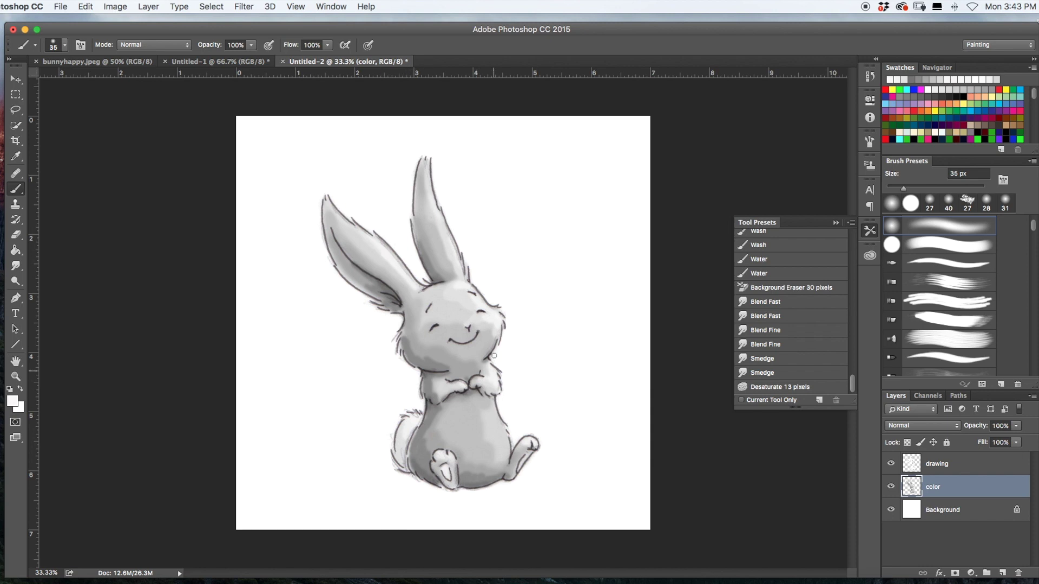
# Set the foreground color to pale pink ffe5df and dab it on the bunny's nose.
pyautogui.click(12, 402)
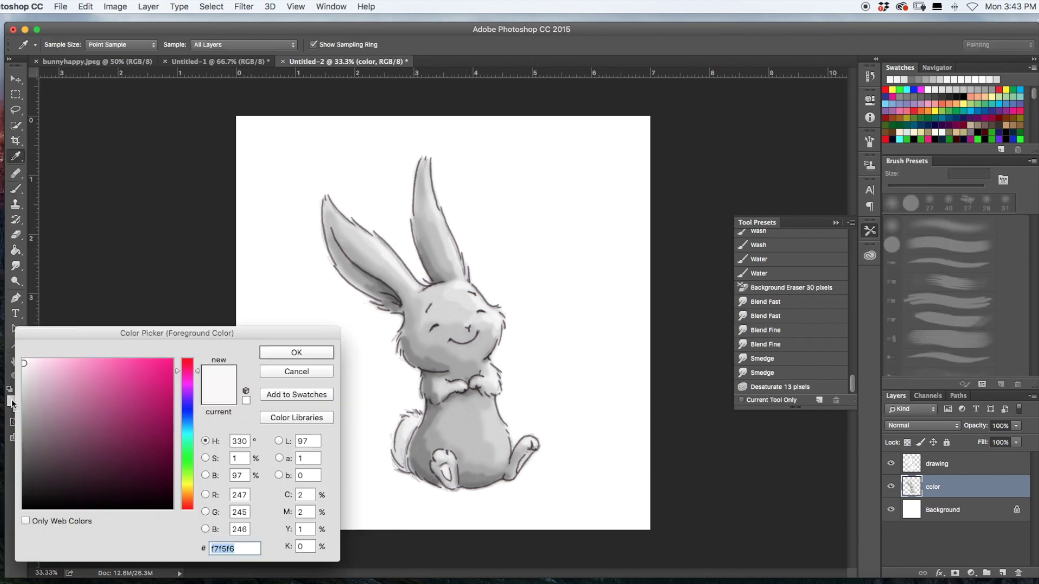
pyautogui.moveTo(189, 499); pyautogui.dragTo(191, 506)
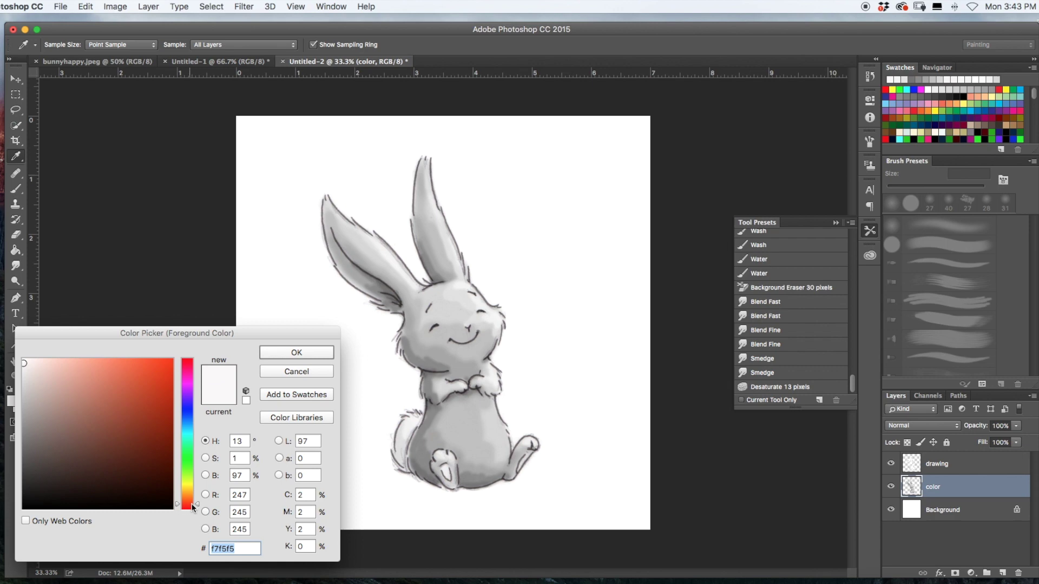
pyautogui.click(41, 359)
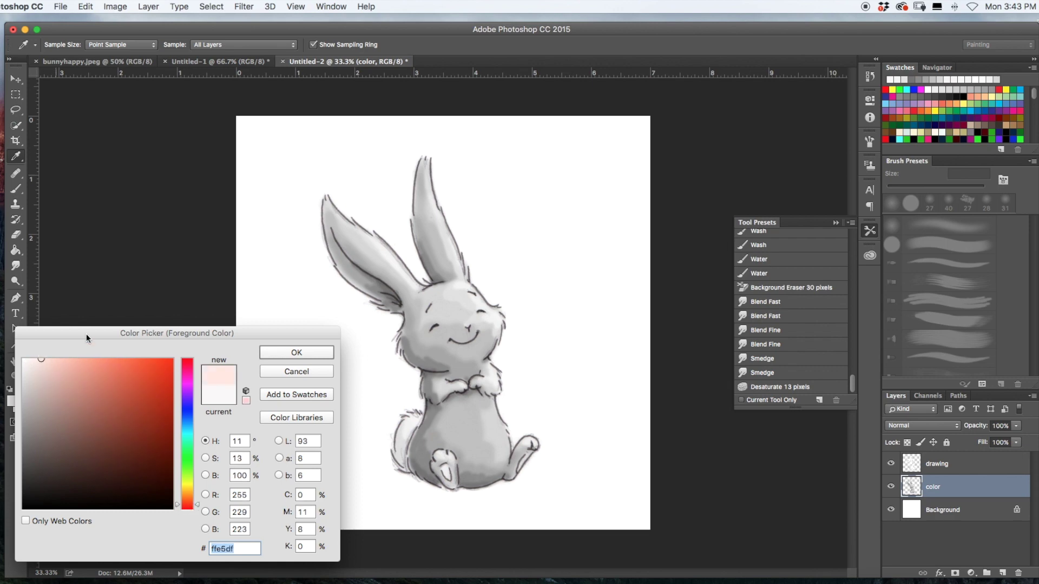
pyautogui.click(309, 354)
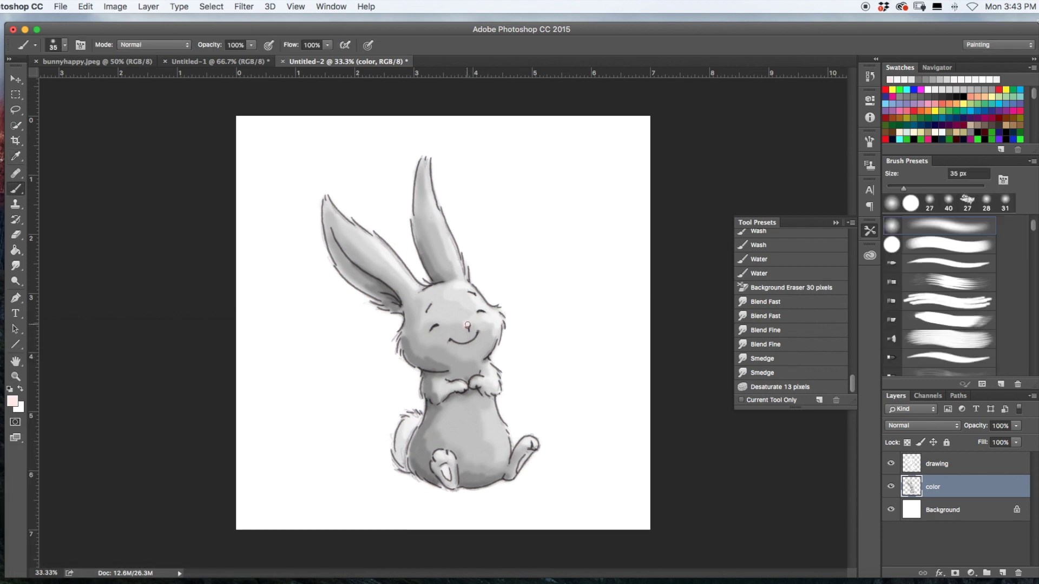
# Paint the nose and the inside of the left ear in pink f7cbc1, and shade the inner ear with darker pink eaaa9b.
pyautogui.click(12, 401)
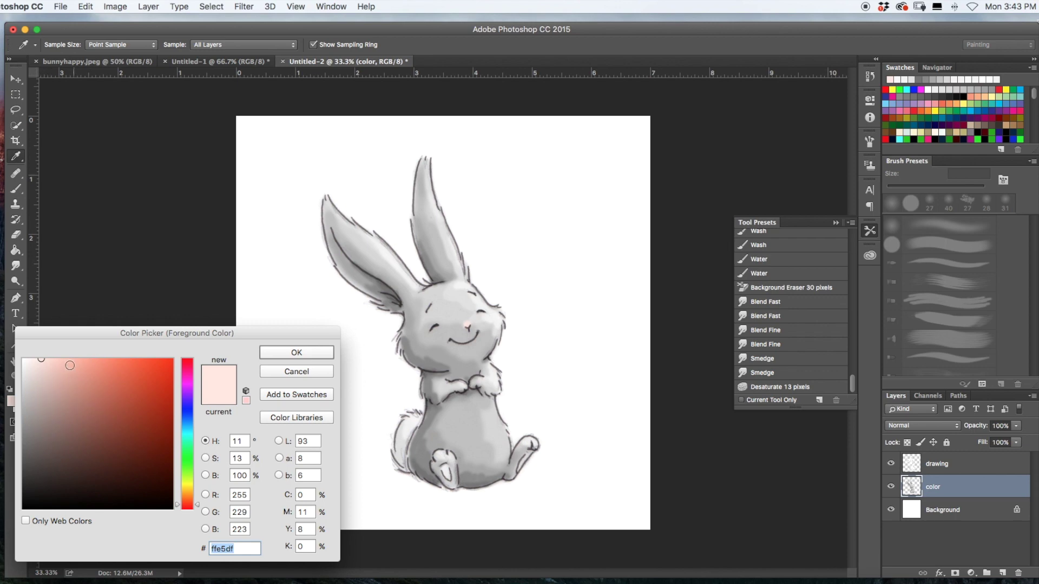
pyautogui.click(55, 363)
pyautogui.click(301, 350)
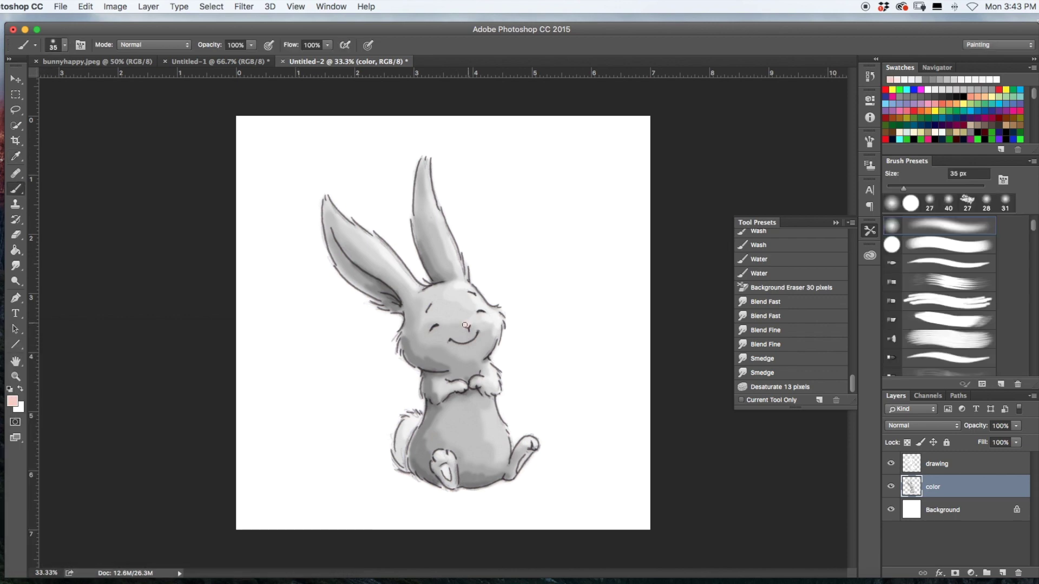
pyautogui.moveTo(360, 274)
pyautogui.mouseDown()
pyautogui.moveTo(401, 305)
pyautogui.moveTo(385, 288)
pyautogui.mouseUp()
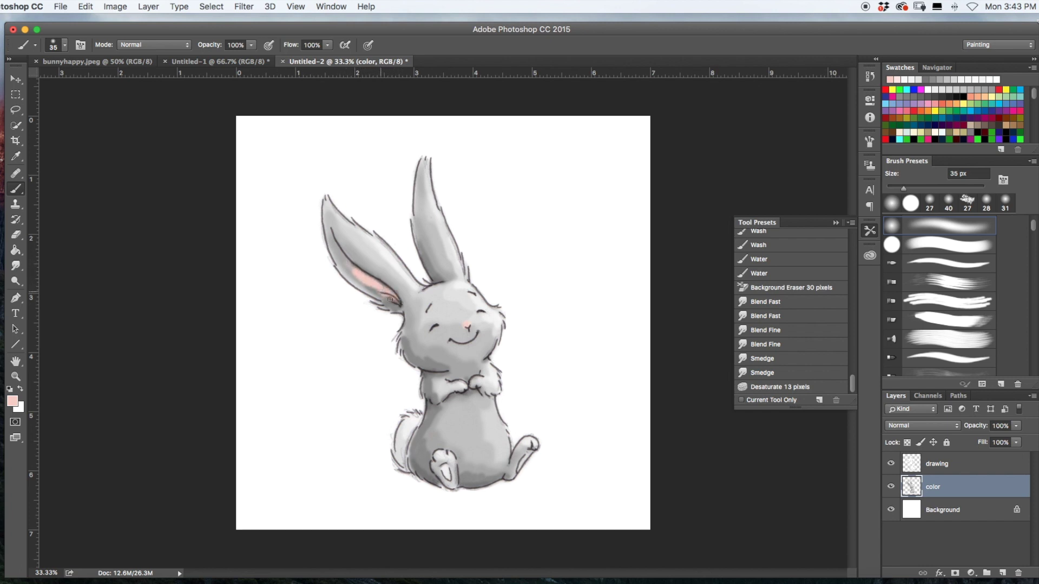
pyautogui.click(12, 399)
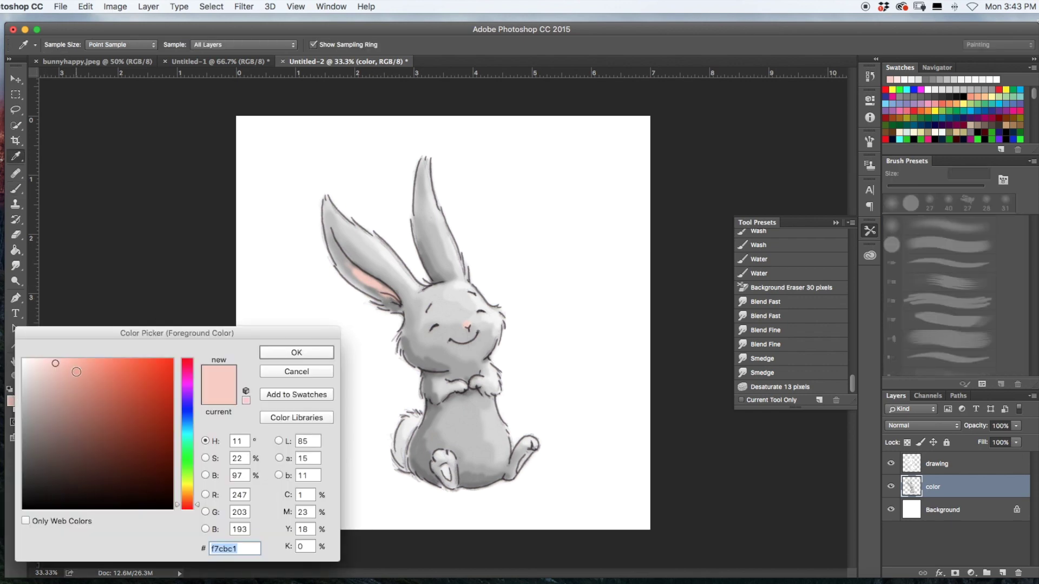
pyautogui.click(292, 351)
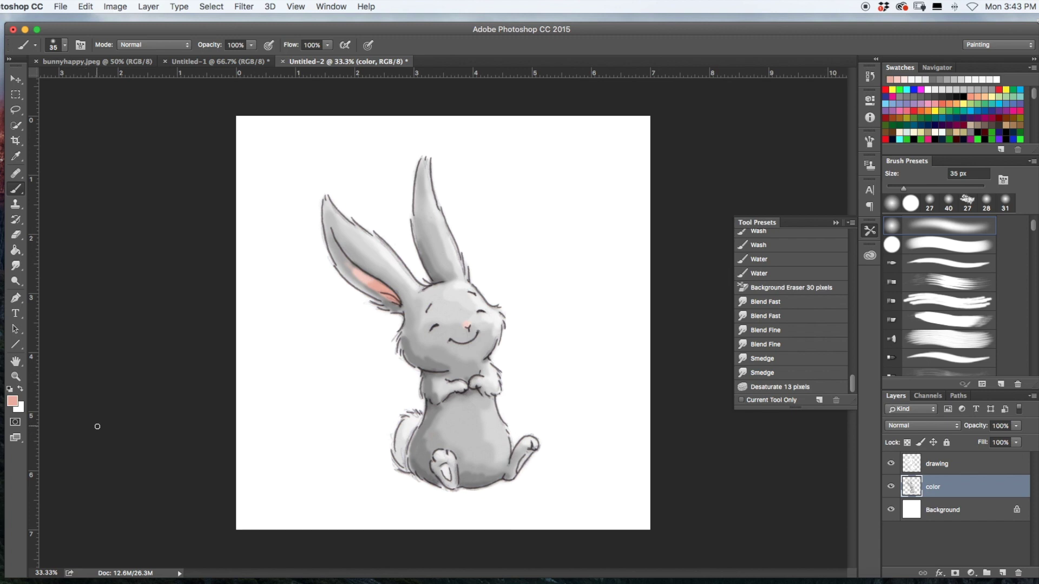
# Pick a pink lighter than eaaa9b and paint a round blush spot on each cheek.
pyautogui.click(13, 400)
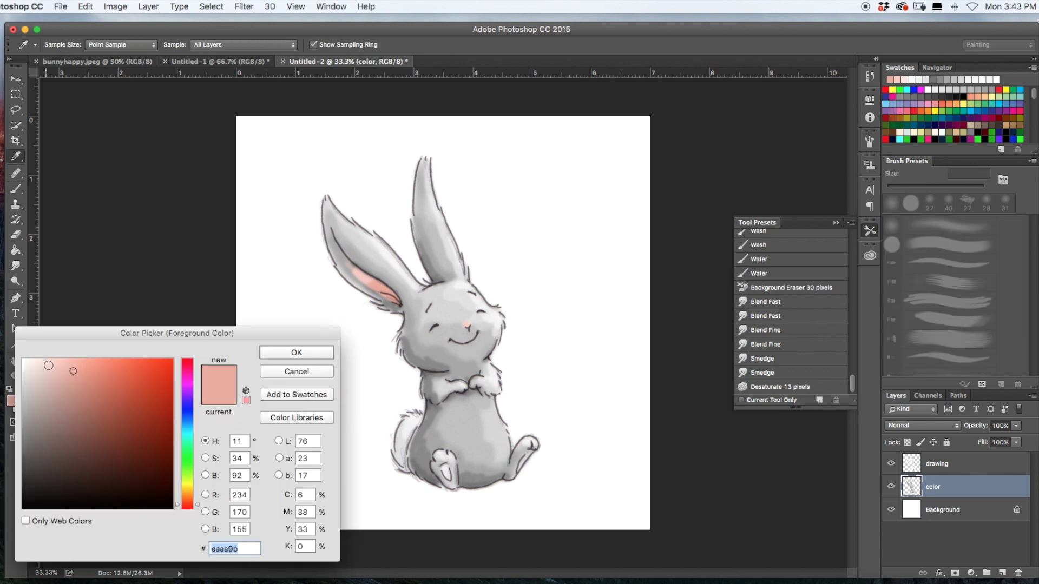
pyautogui.click(62, 366)
pyautogui.click(297, 353)
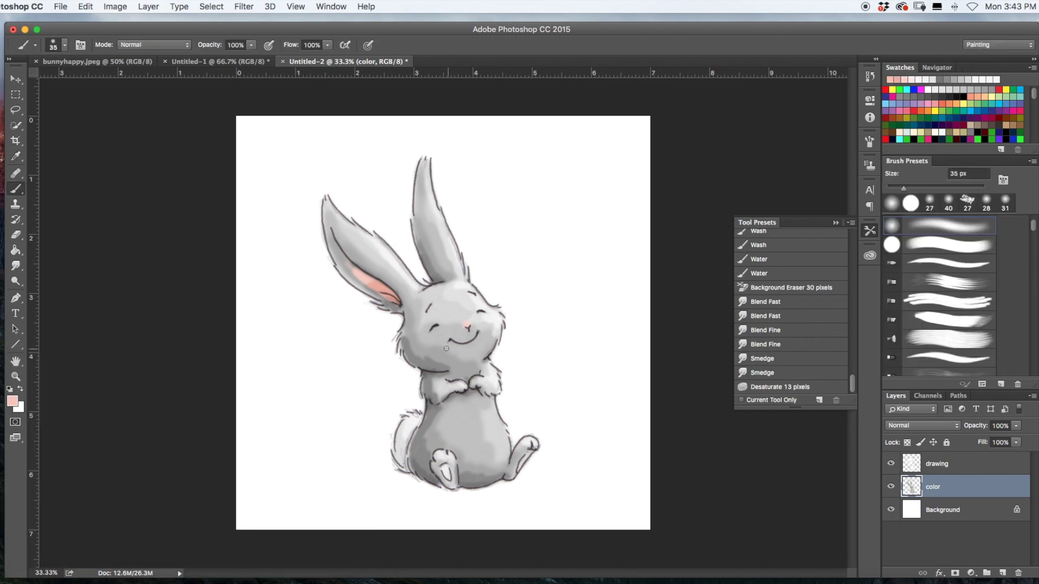
pyautogui.moveTo(437, 340); pyautogui.dragTo(439, 341)
pyautogui.moveTo(495, 326); pyautogui.dragTo(492, 321)
# Set the Smudge tool to 44 px and blend the cheek blush, inner ear pink and gray shading into soft transitions.
pyautogui.click(16, 266)
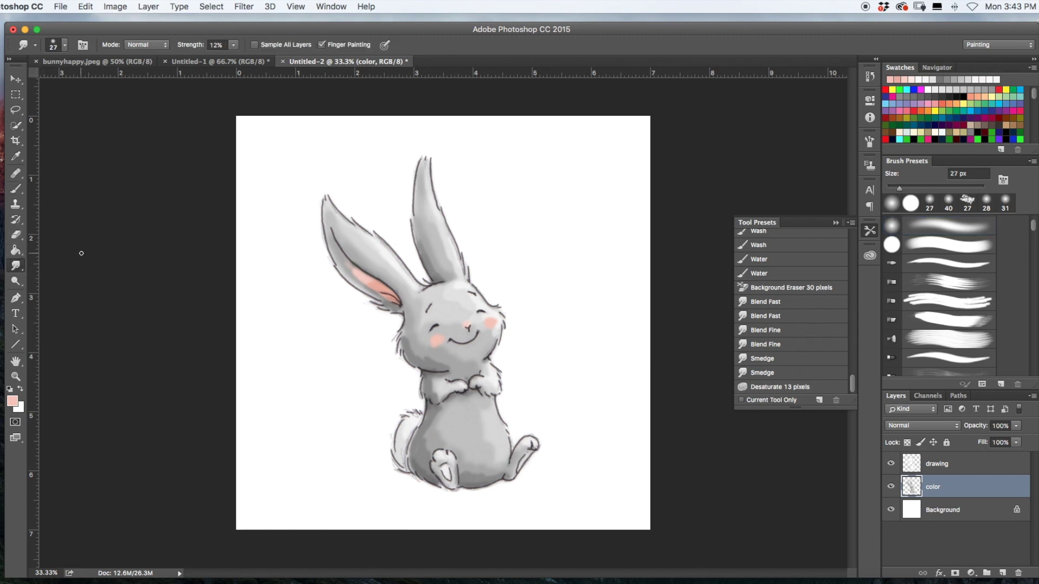
pyautogui.click(63, 47)
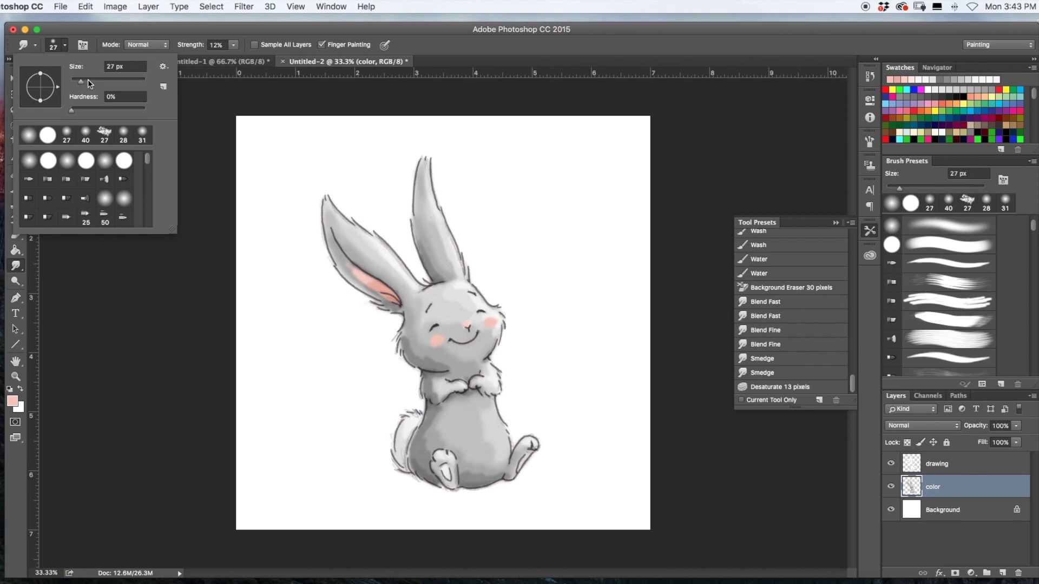
pyautogui.click(87, 80)
pyautogui.click(418, 347)
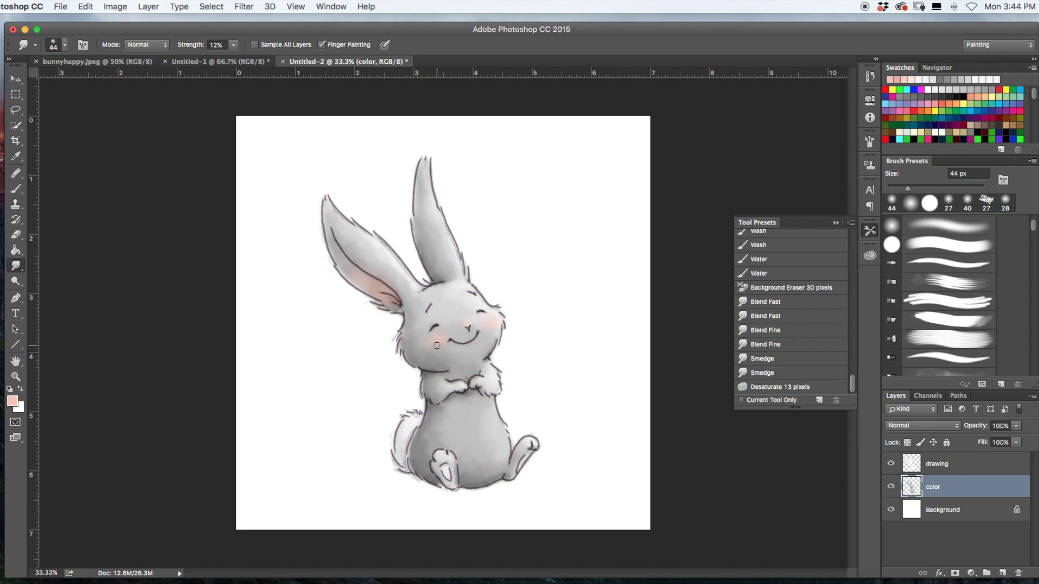
# Brush pink onto the soles of both feet and soften it with the Smudge tool.
pyautogui.click(17, 191)
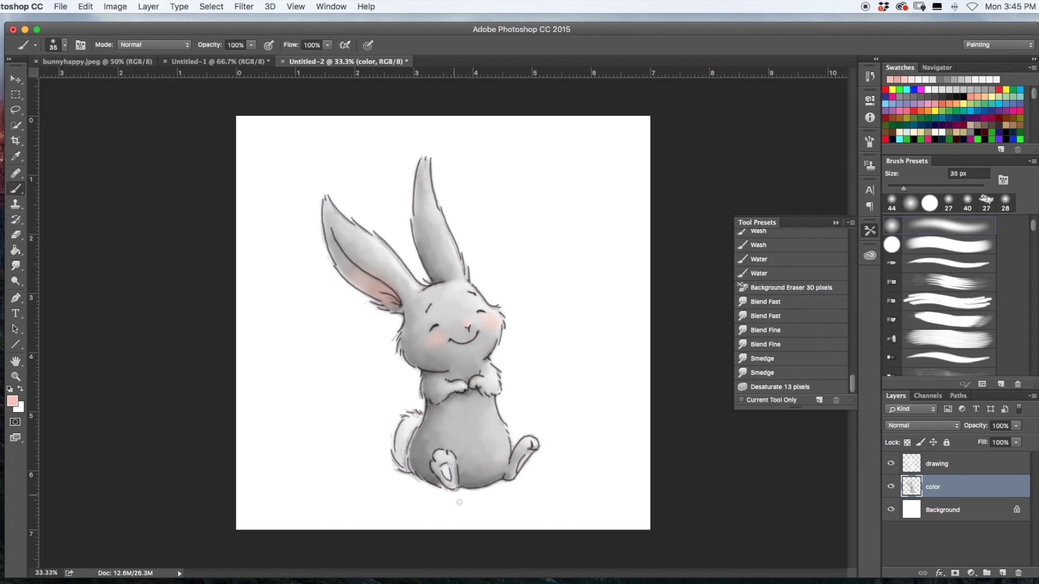
pyautogui.moveTo(519, 463); pyautogui.dragTo(528, 453)
pyautogui.click(17, 267)
pyautogui.moveTo(443, 480); pyautogui.dragTo(452, 479)
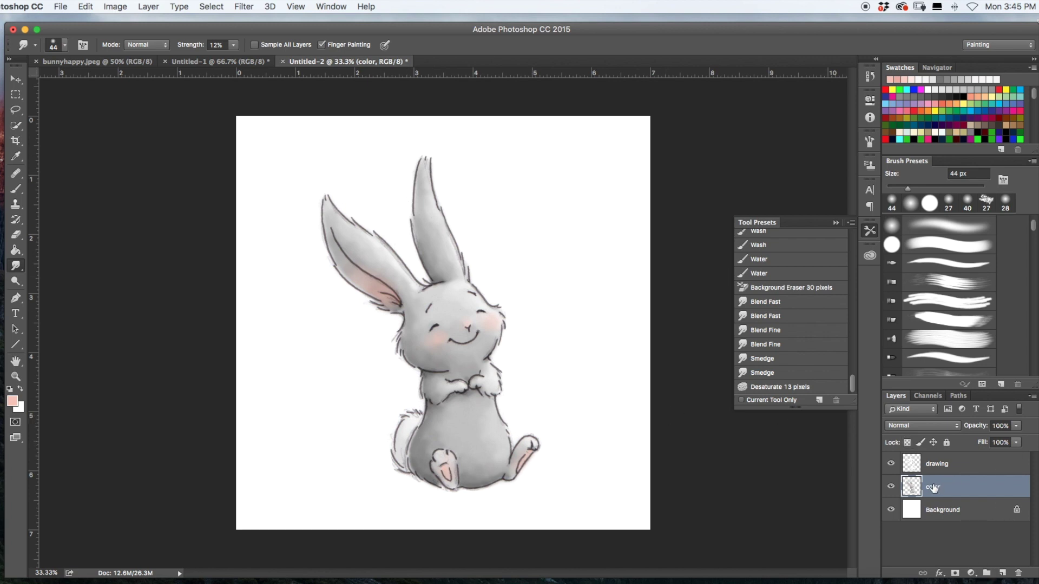
# Group the drawing and color layers and add a layer mask to the group.
pyautogui.keyDown('shift'); pyautogui.click(969, 470); pyautogui.keyUp('shift')
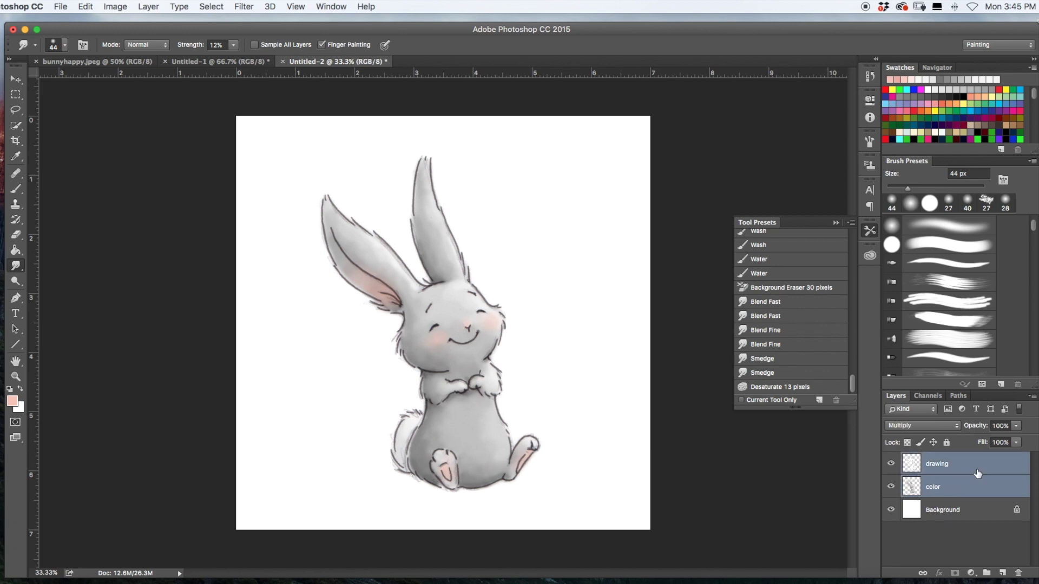
pyautogui.click(987, 573)
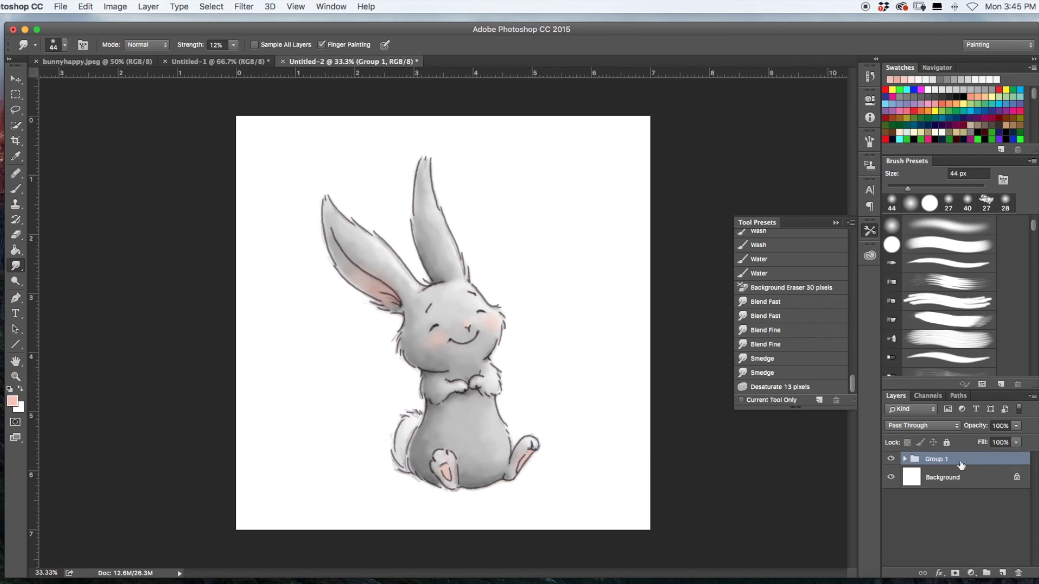
pyautogui.click(956, 573)
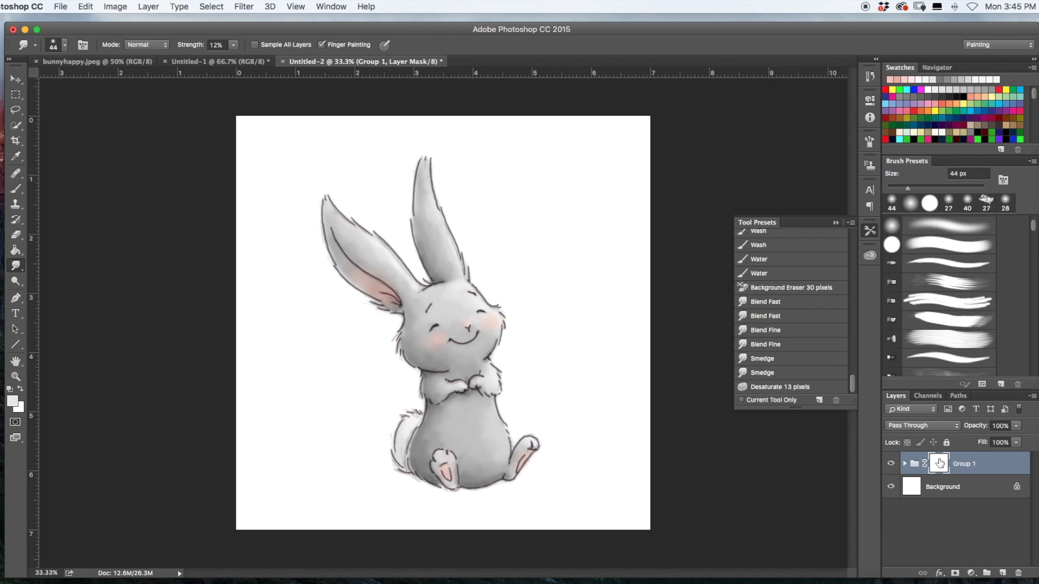
# Fill the group's layer mask with the Oil Pastel Light pattern in Normal mode at 100% opacity.
pyautogui.click(86, 7)
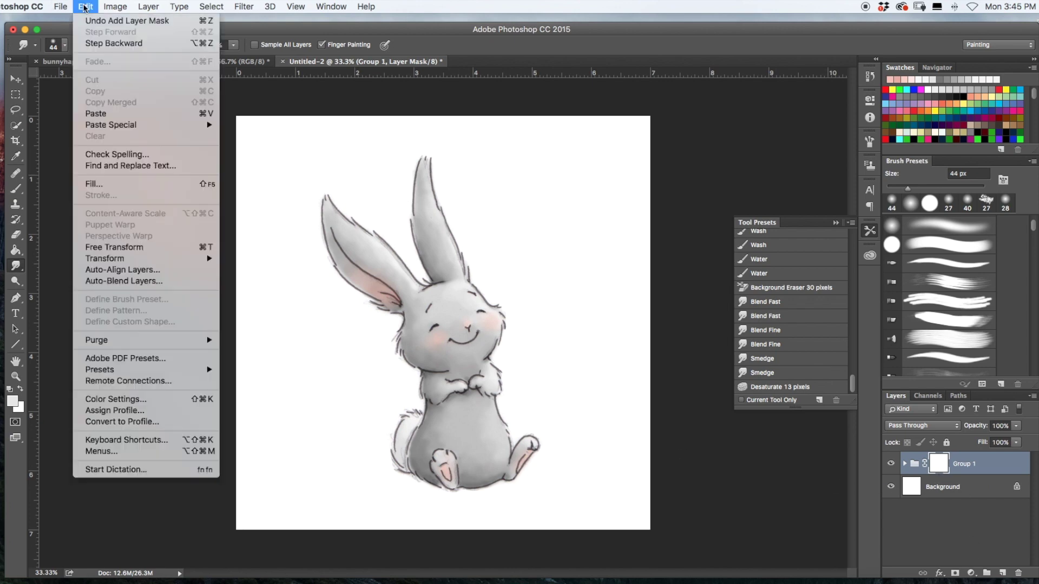
pyautogui.click(108, 184)
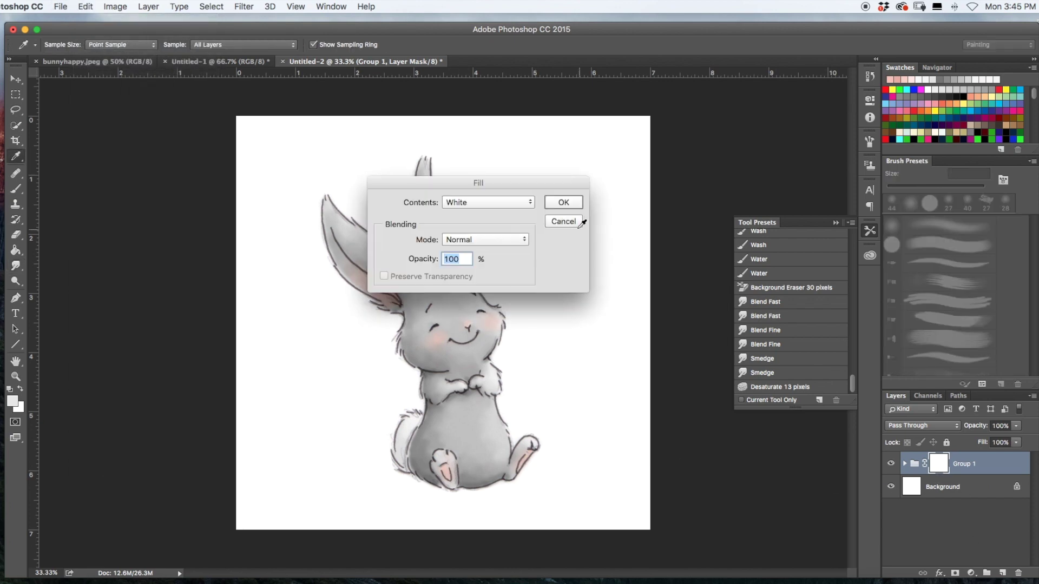
pyautogui.click(487, 202)
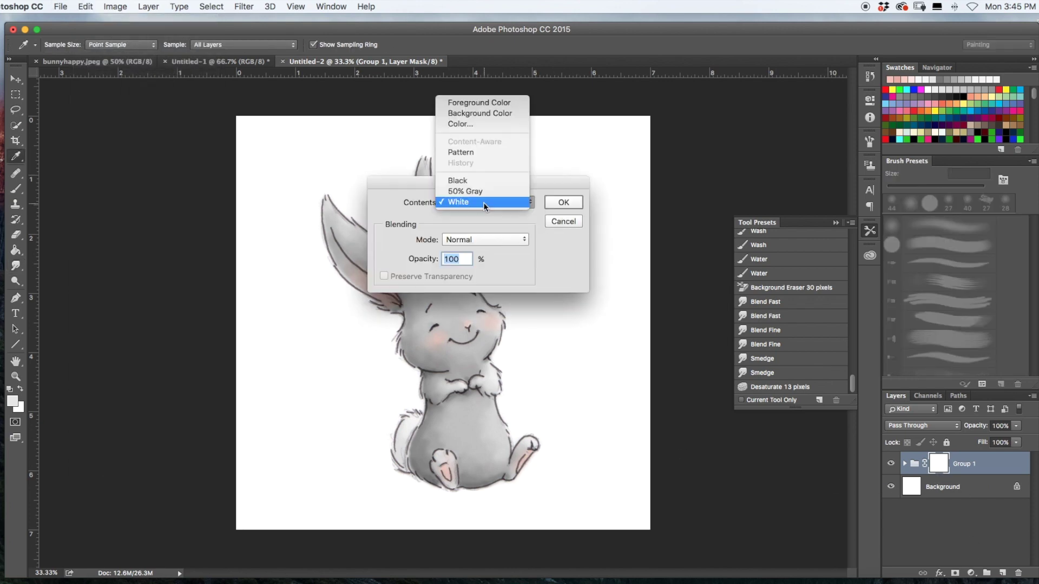
pyautogui.click(485, 152)
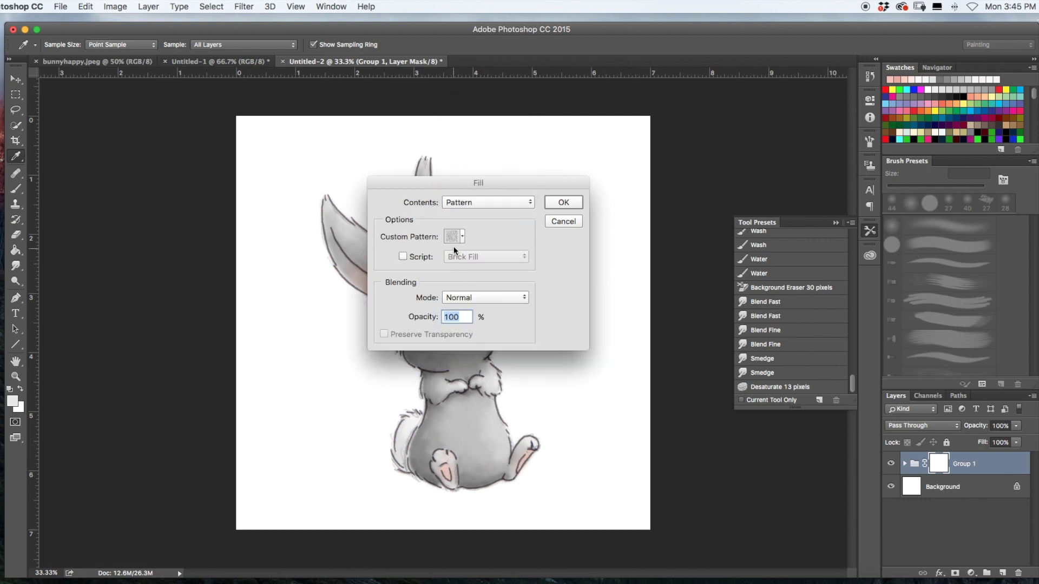
pyautogui.click(452, 237)
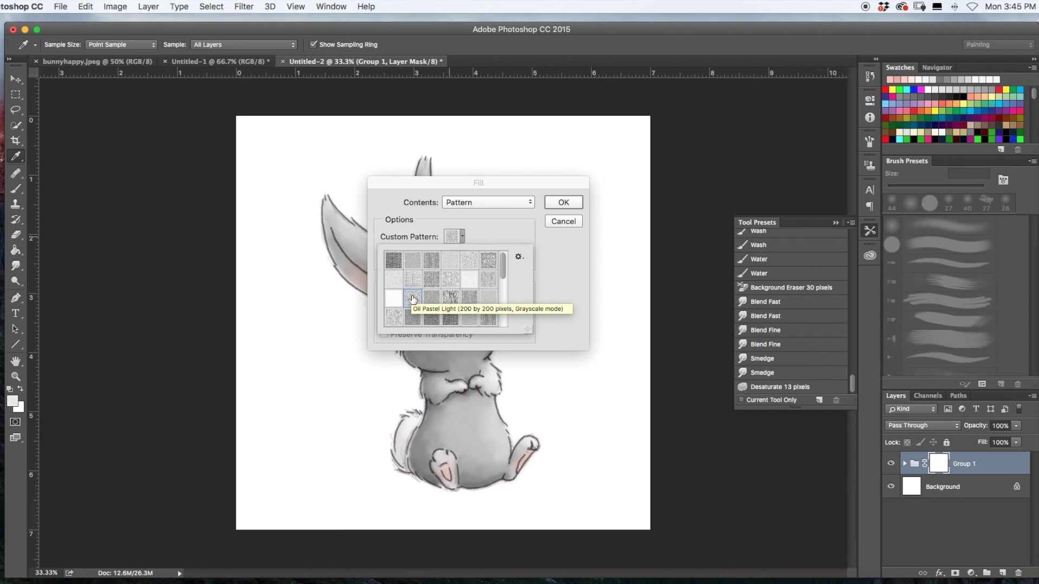
pyautogui.click(564, 201)
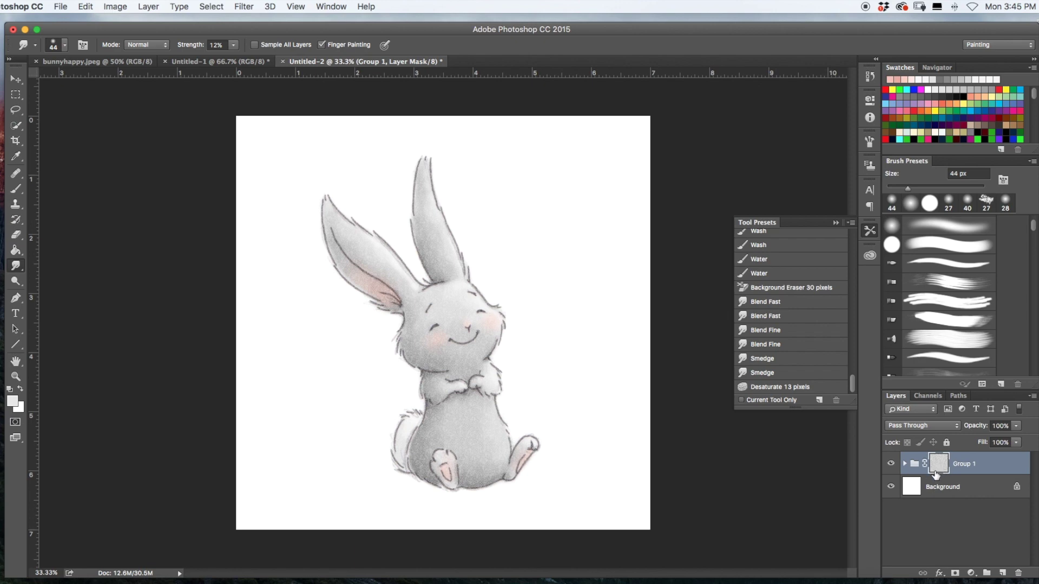
# Apply Levels to the group's mask, lowering the white input level to soften the paper texture.
pyautogui.press('super+l')
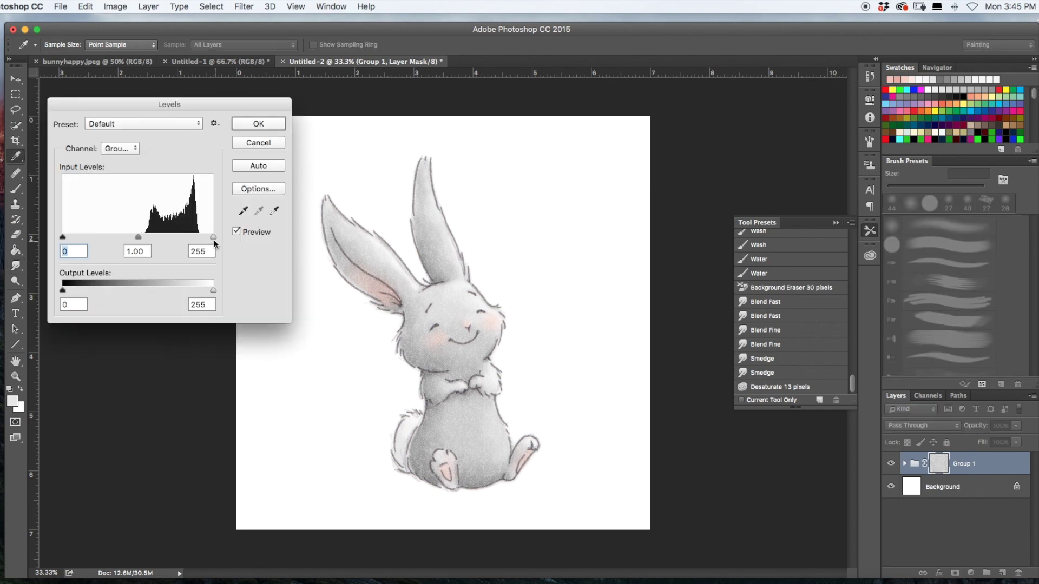
pyautogui.moveTo(213, 237); pyautogui.dragTo(179, 238)
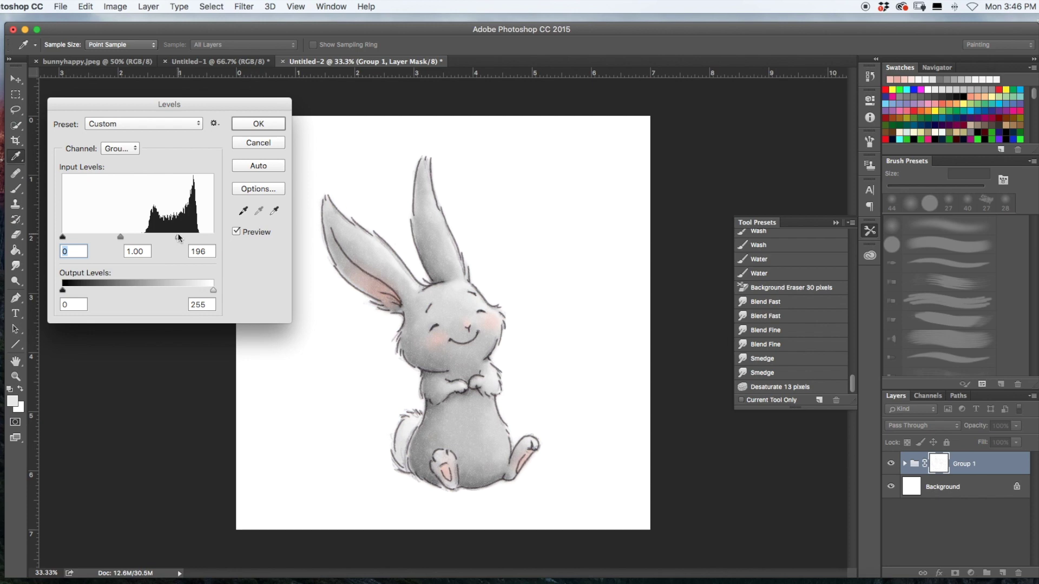
pyautogui.moveTo(178, 234)
pyautogui.mouseDown()
pyautogui.moveTo(146, 236)
pyautogui.moveTo(175, 231)
pyautogui.mouseUp()
pyautogui.moveTo(174, 232); pyautogui.dragTo(174, 236)
pyautogui.click(260, 124)
pyautogui.press('r')
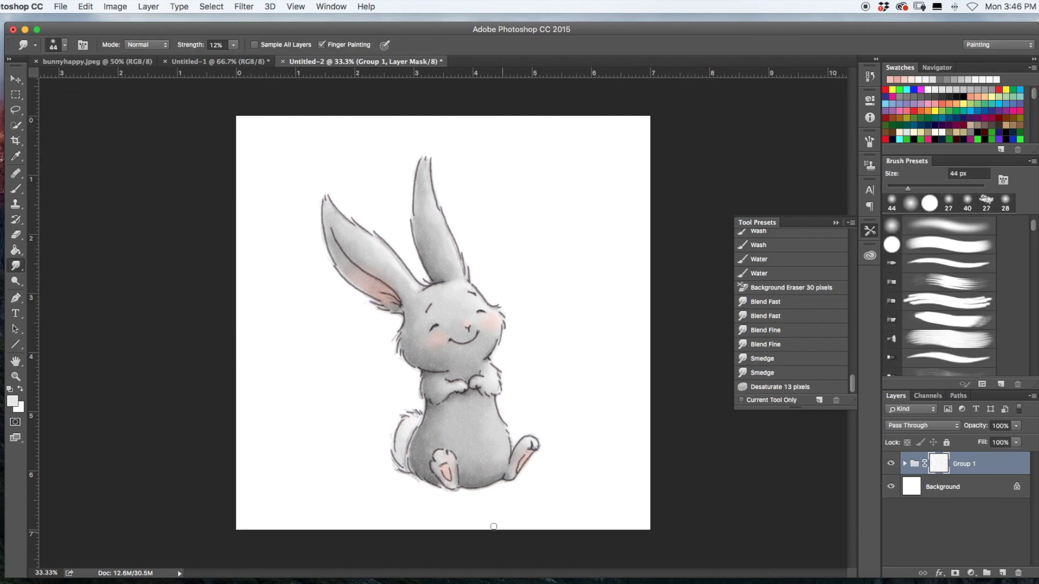